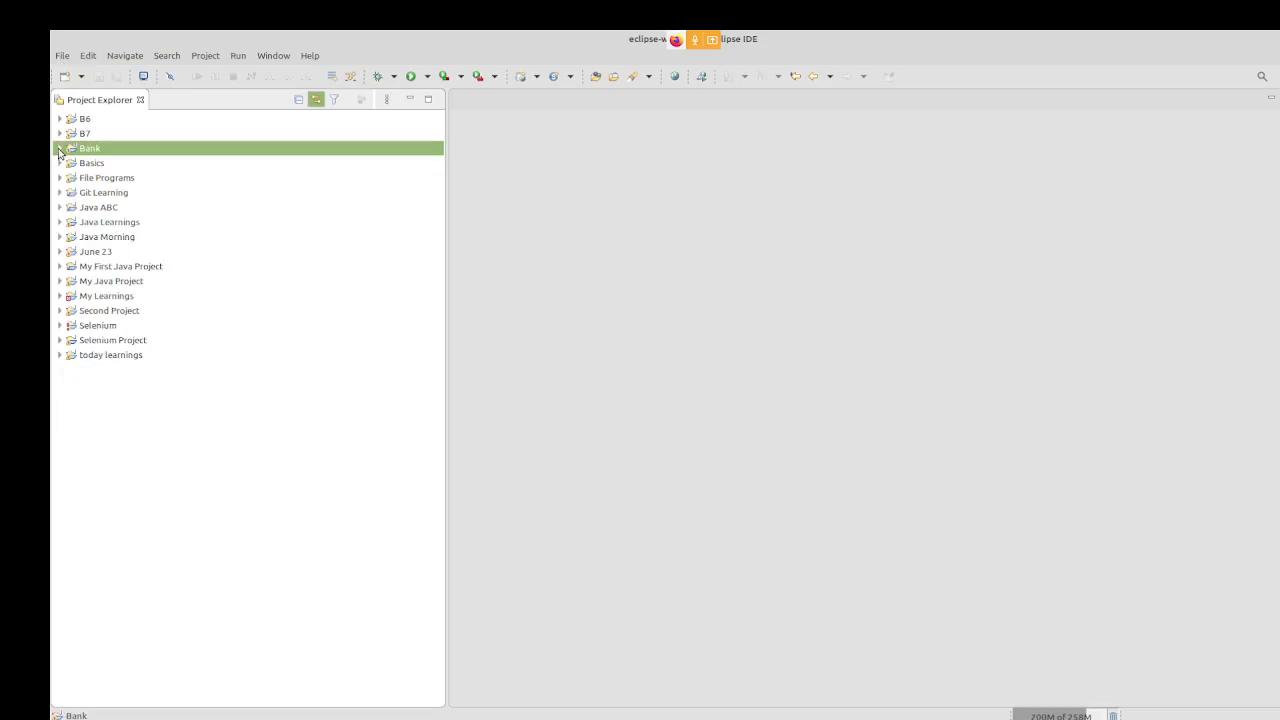
# Open the New Project wizard selection for creating a project of another type.
pyautogui.click(62, 56)
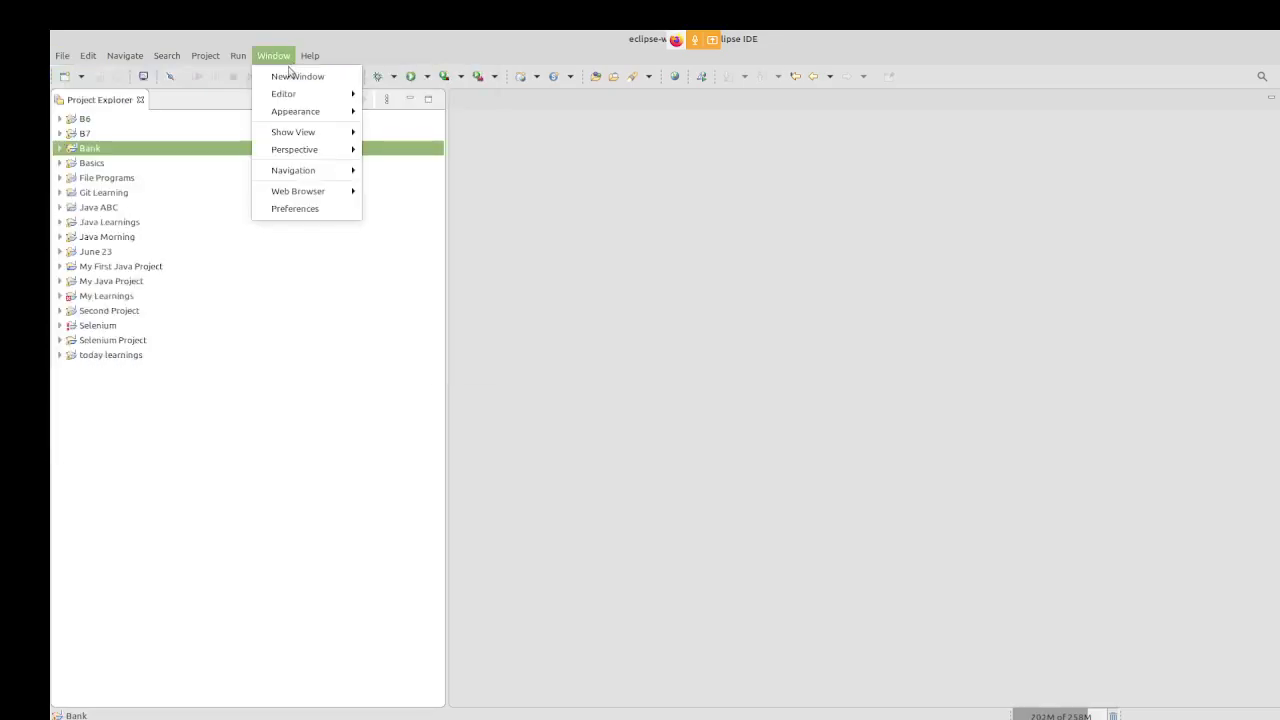
pyautogui.moveTo(90, 78)
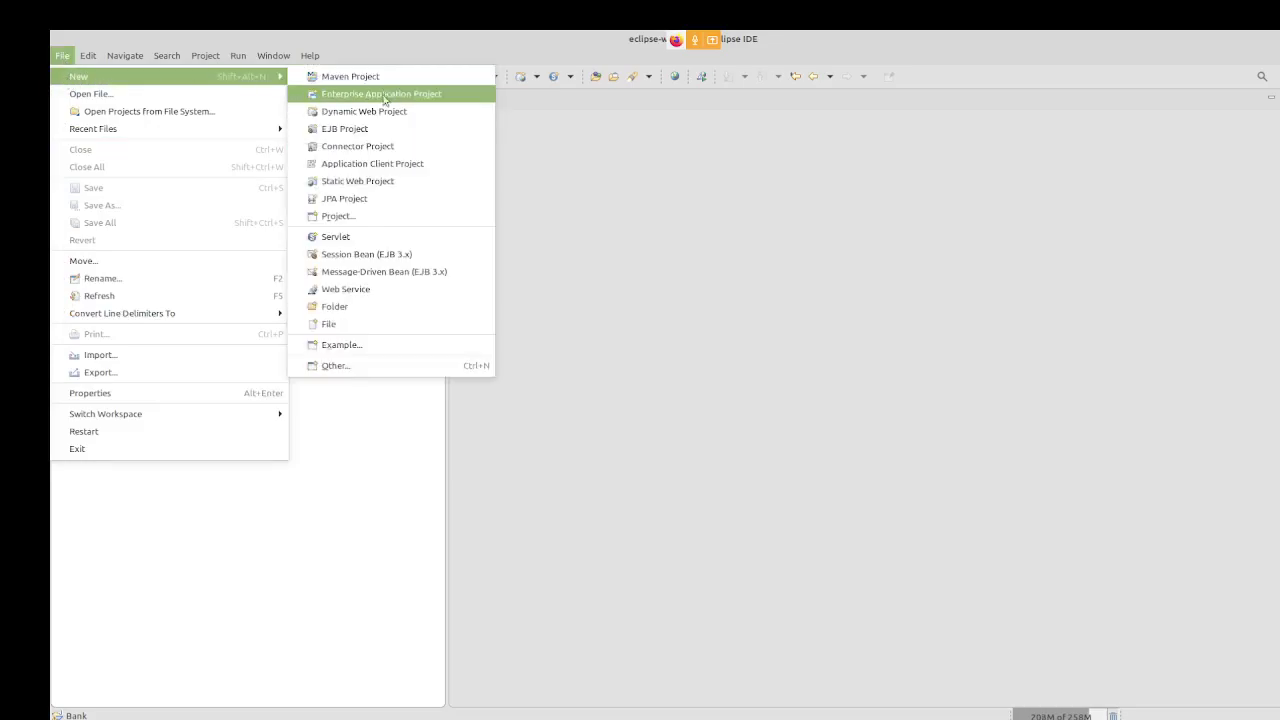
pyautogui.click(364, 217)
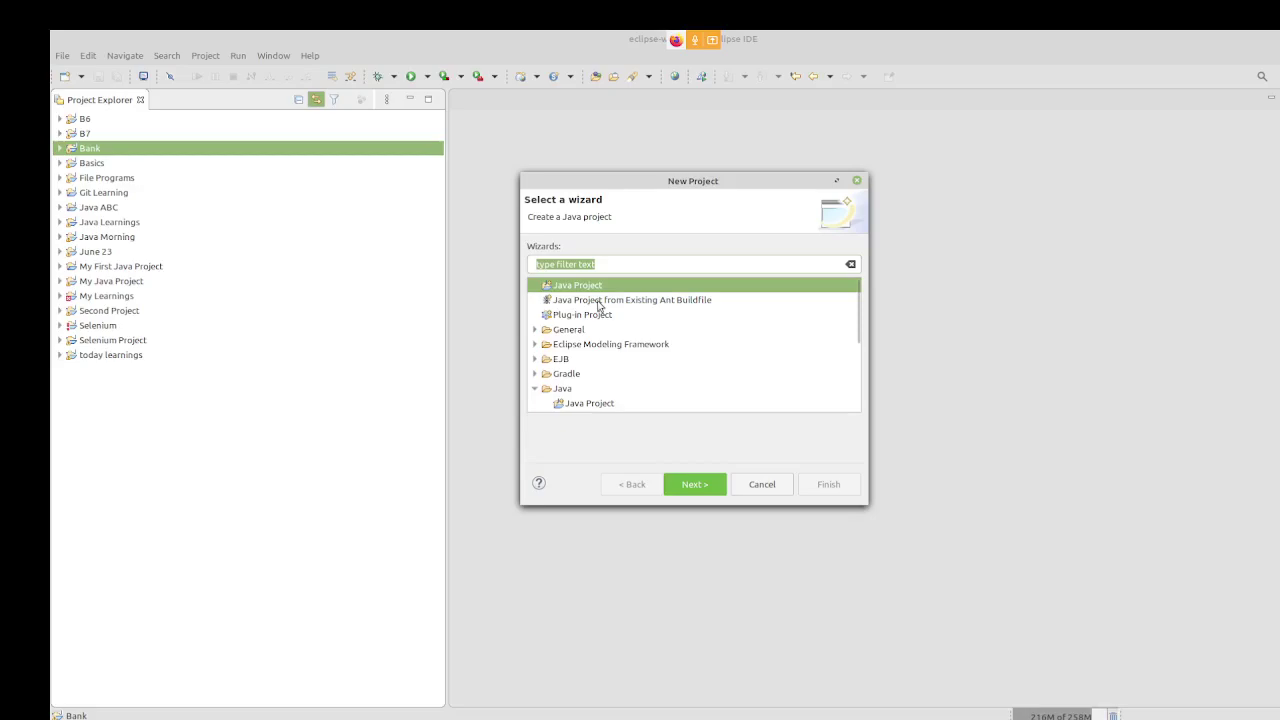
# Choose the Maven Project wizard from the Maven category and continue to its project location page.
pyautogui.click(608, 374)
pyautogui.press('Down')
pyautogui.press('Down')
pyautogui.press('Down')
pyautogui.press('Down')
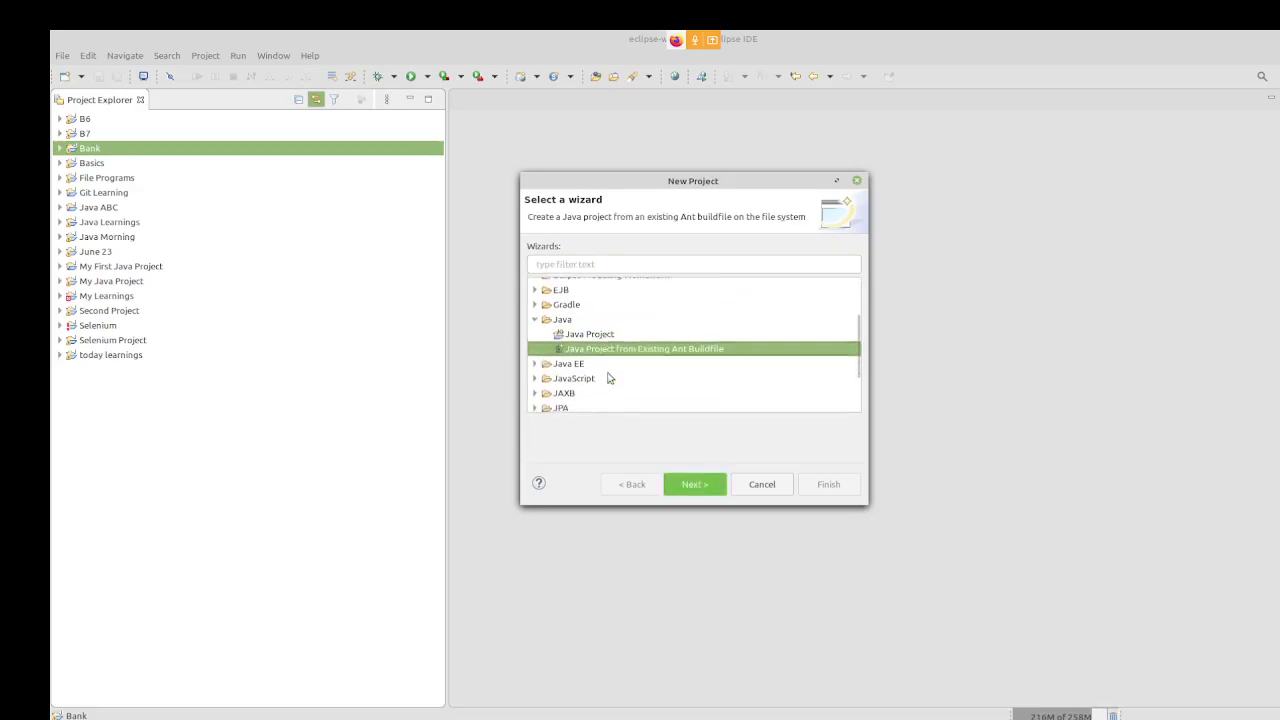
pyautogui.press('Down')
pyautogui.press('Down')
pyautogui.press('Down')
pyautogui.press('Down')
pyautogui.press('Down')
pyautogui.press('Down')
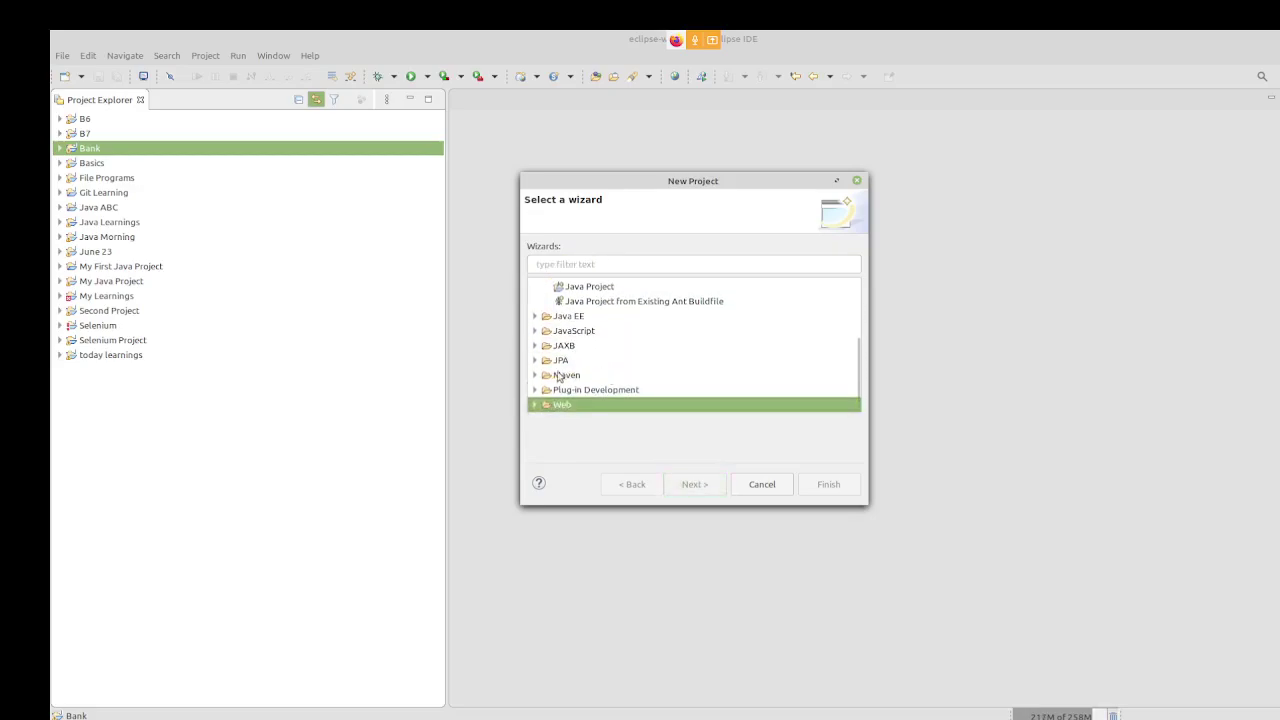
pyautogui.click(534, 375)
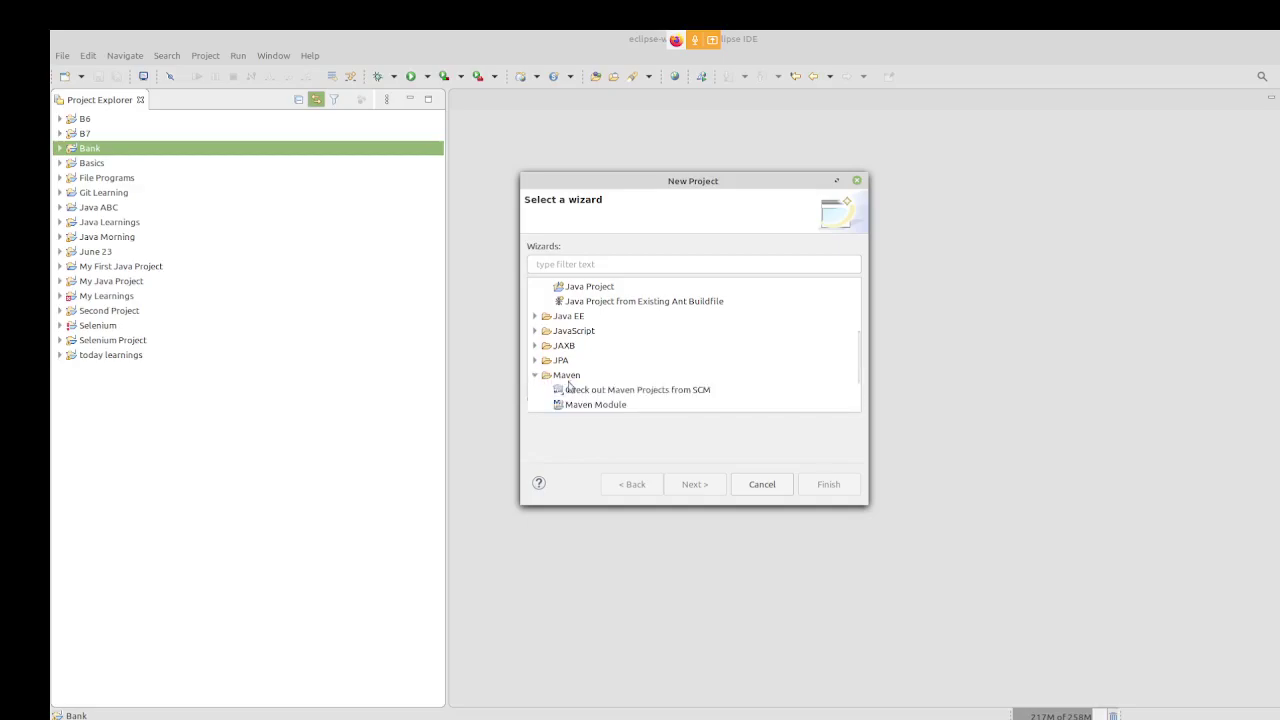
pyautogui.click(630, 392)
pyautogui.press('Down')
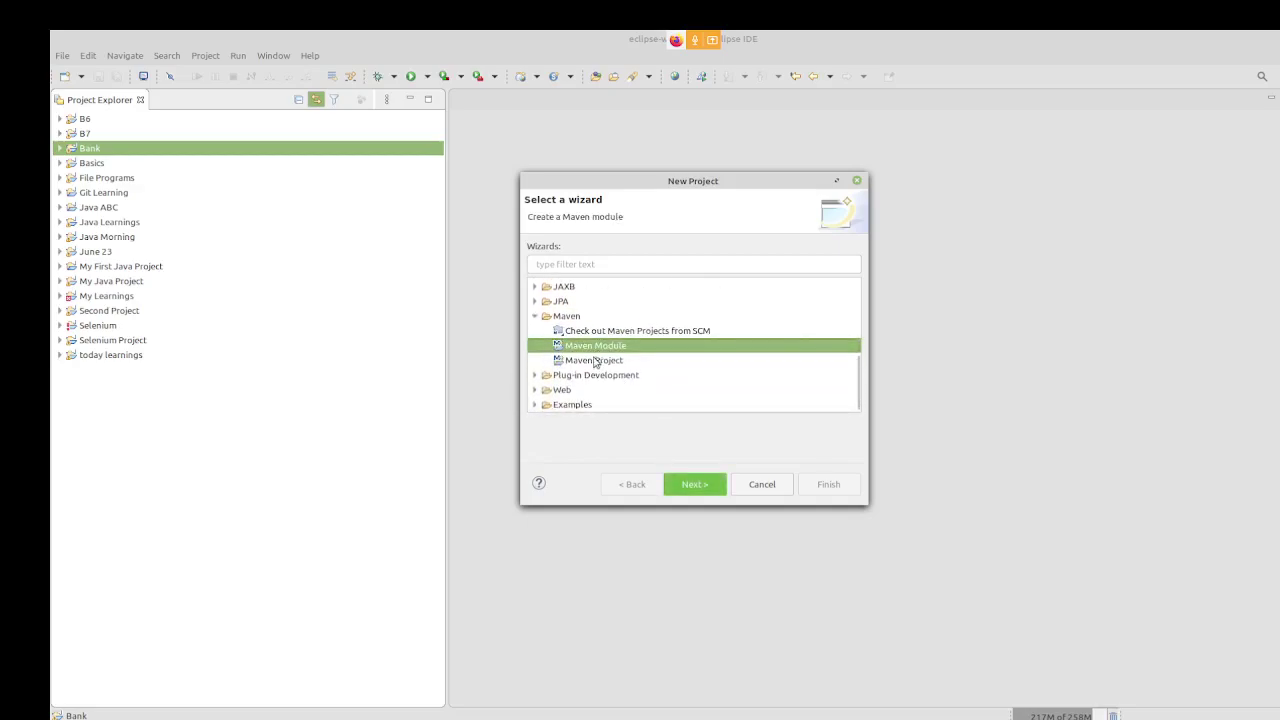
pyautogui.click(595, 365)
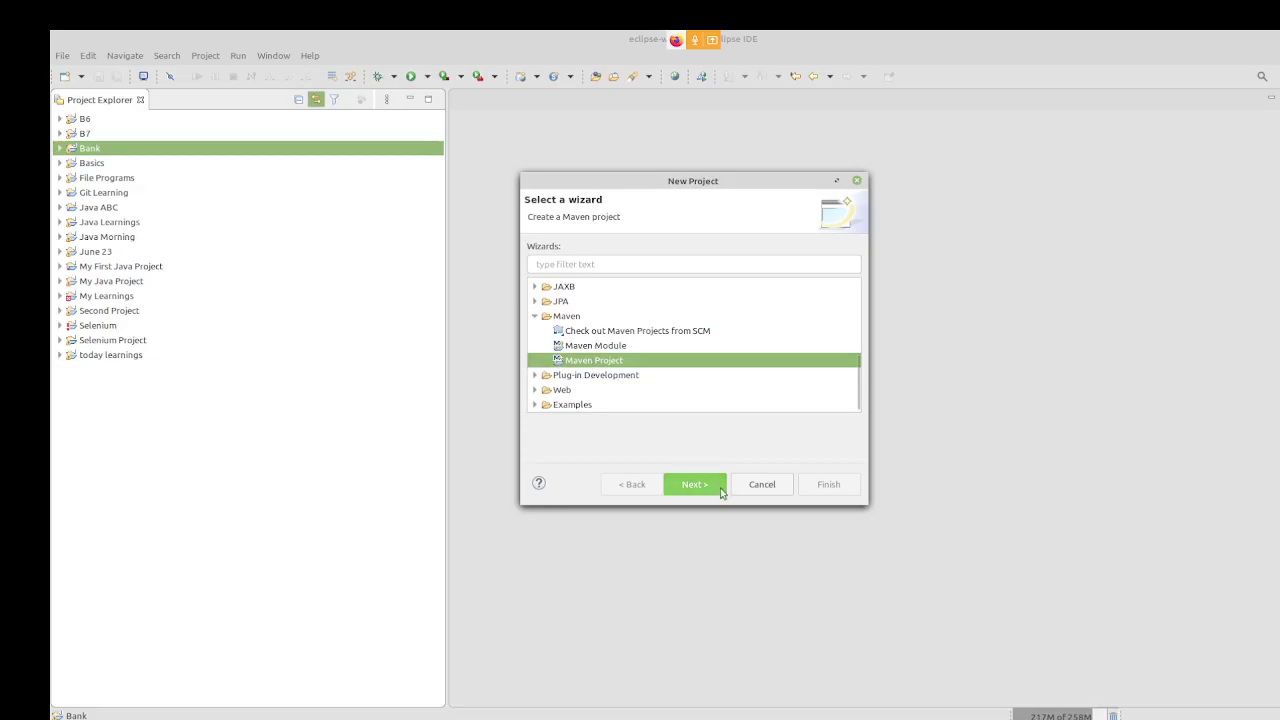
pyautogui.click(720, 489)
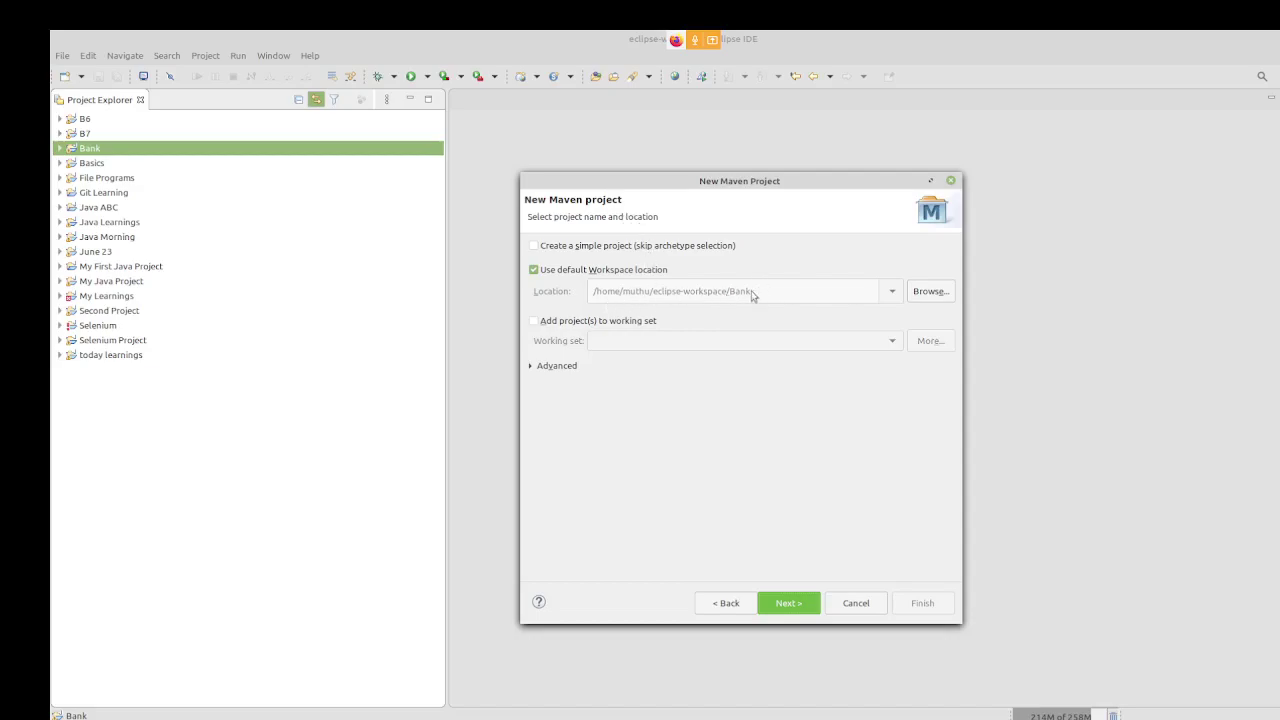
pyautogui.click(535, 247)
pyautogui.click(800, 602)
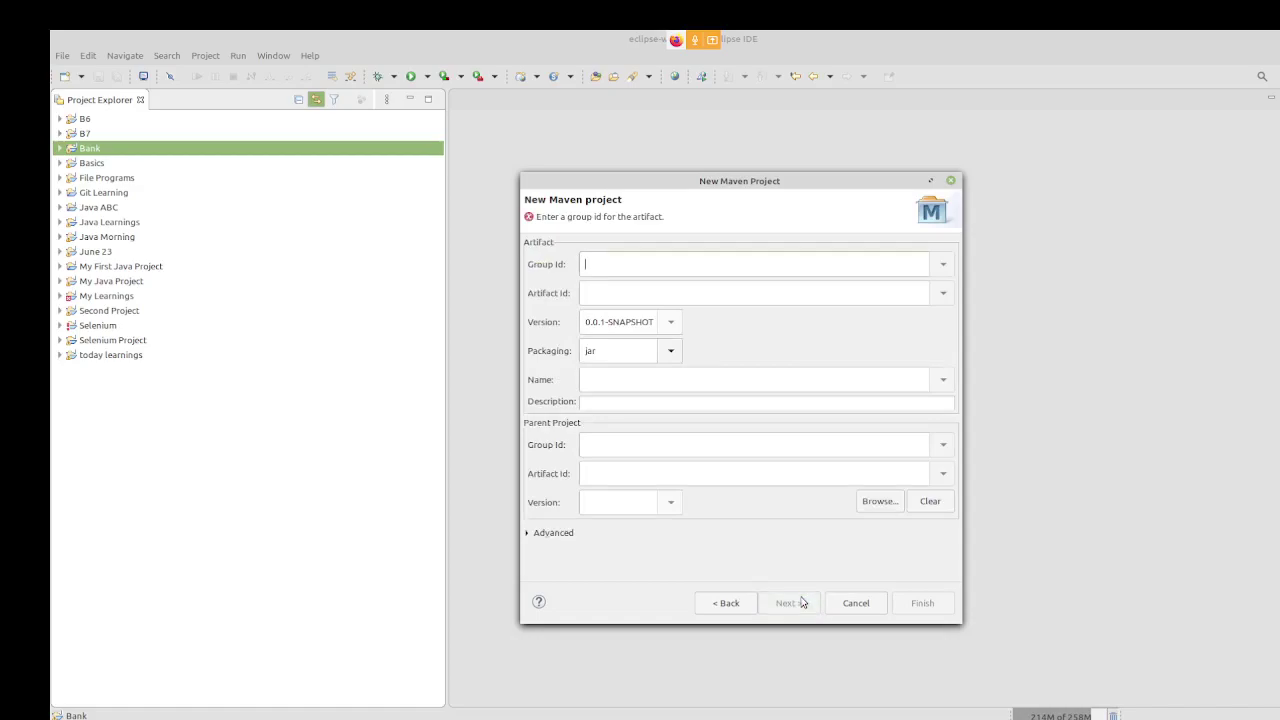
pyautogui.click(735, 605)
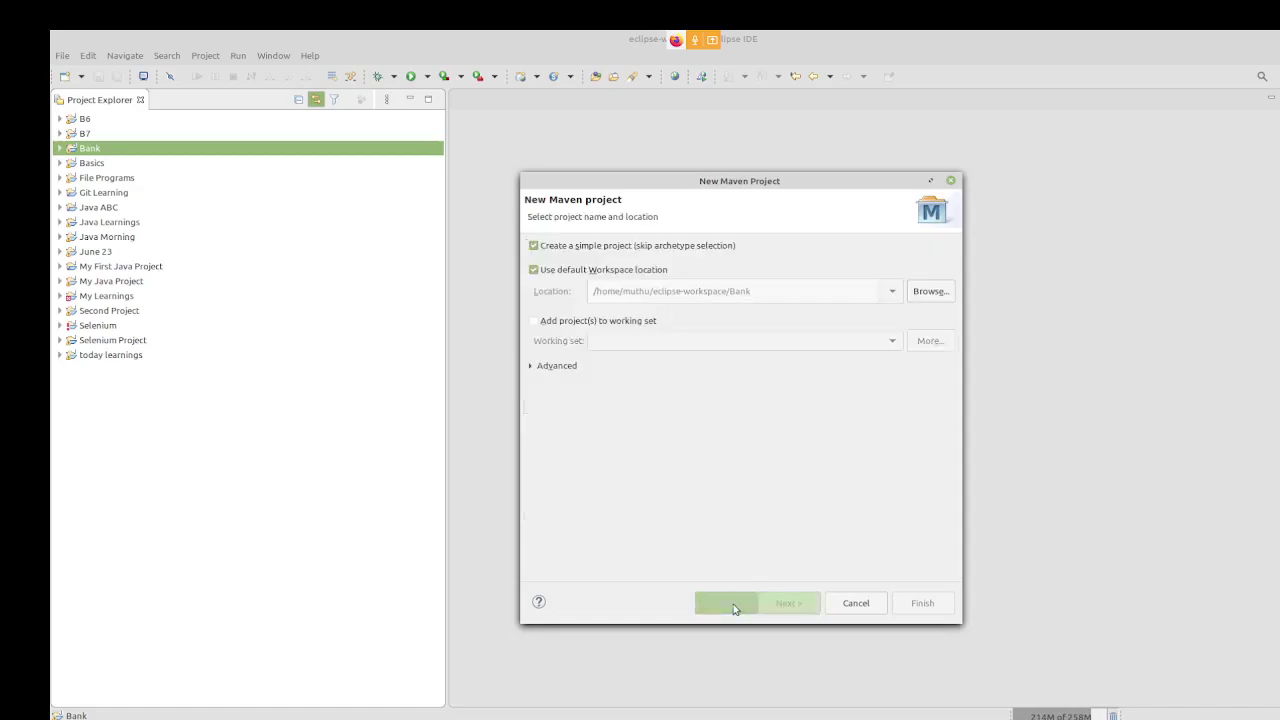
pyautogui.click(563, 249)
# Continue to archetype selection and select the mvc-1.0-blank-archetype.
pyautogui.click(788, 604)
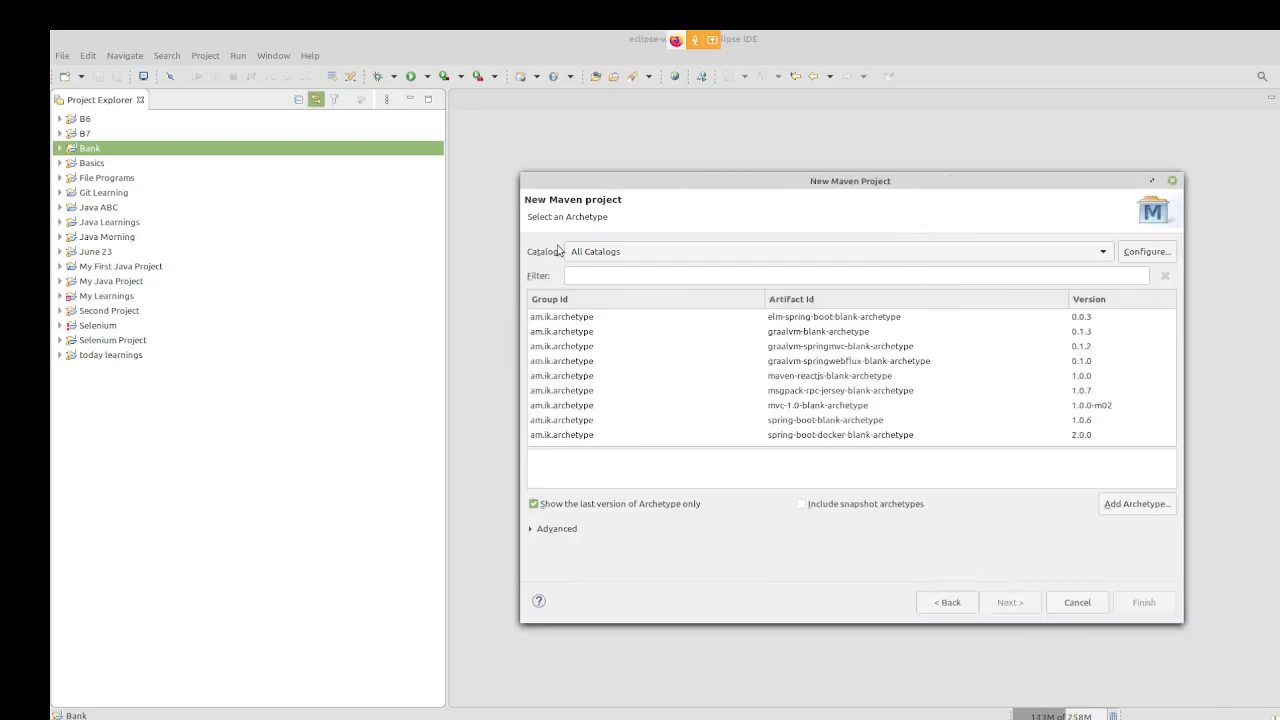
pyautogui.click(812, 378)
pyautogui.press('Down')
pyautogui.press('Down')
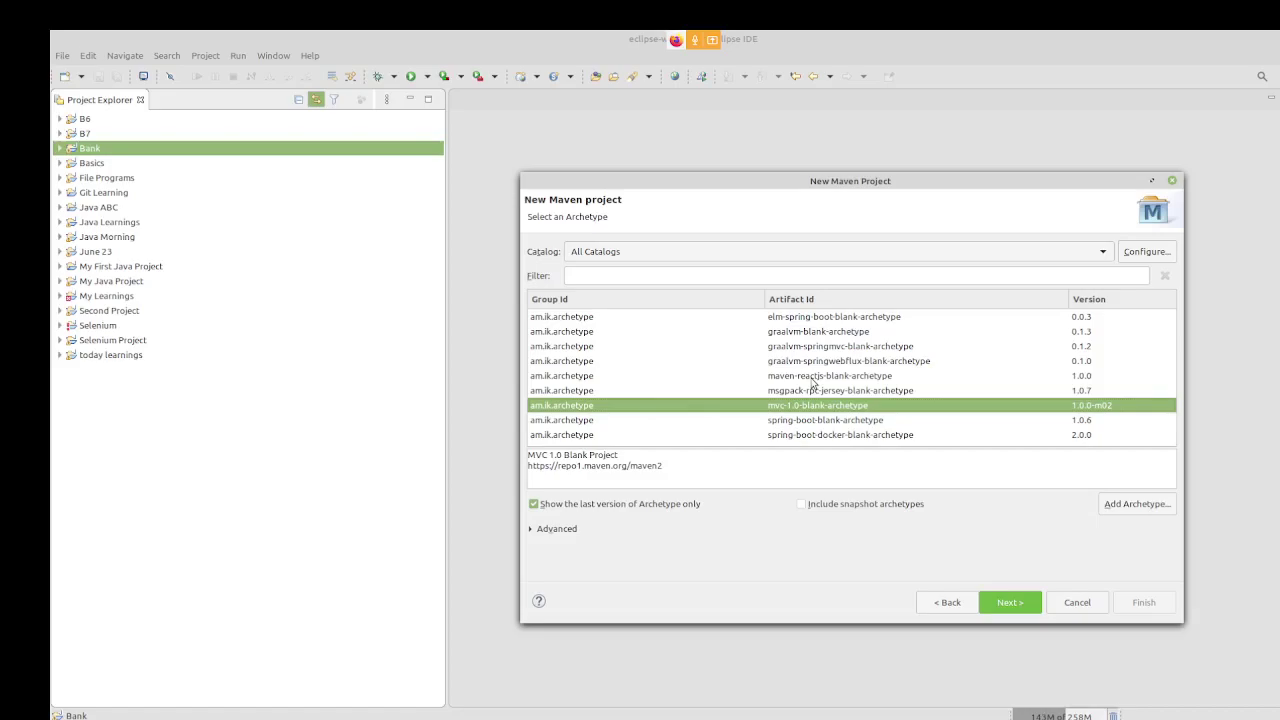
pyautogui.click(679, 470)
pyautogui.keyDown('shift'); pyautogui.click(528, 470); pyautogui.keyUp('shift')
pyautogui.hotkey('ctrl', 'c')
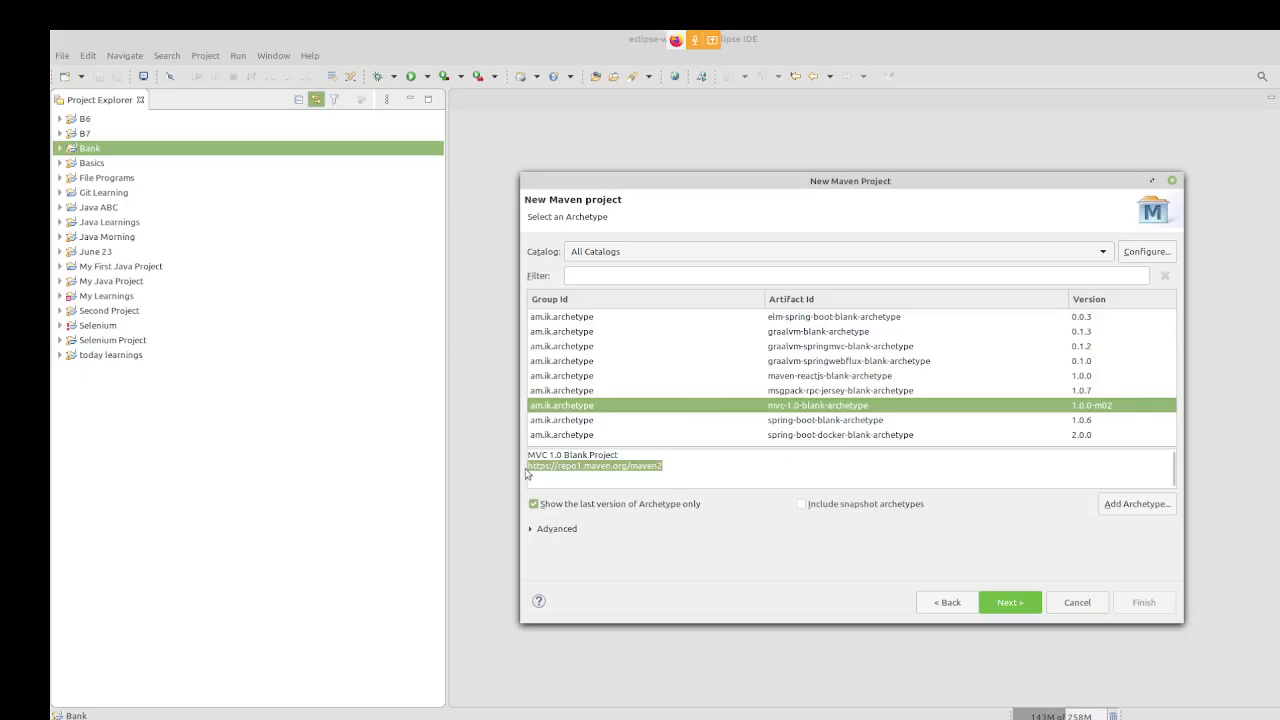
pyautogui.click(397, 697)
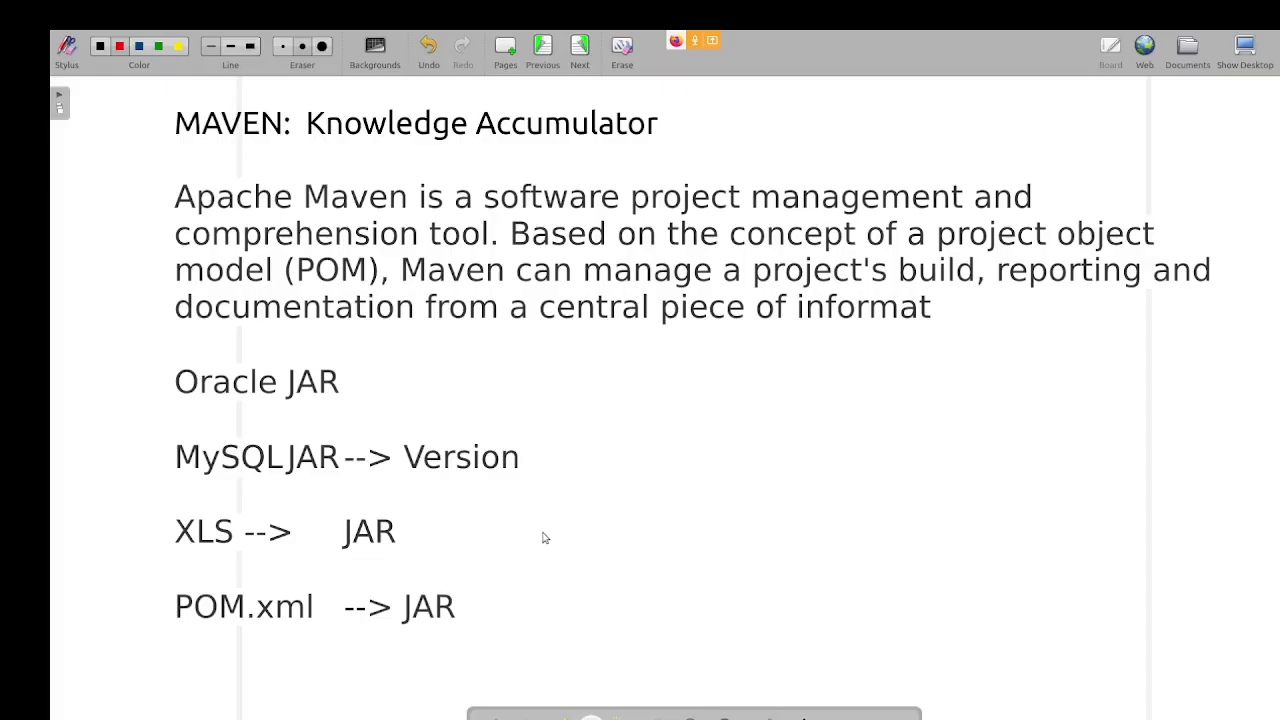
pyautogui.click(572, 471)
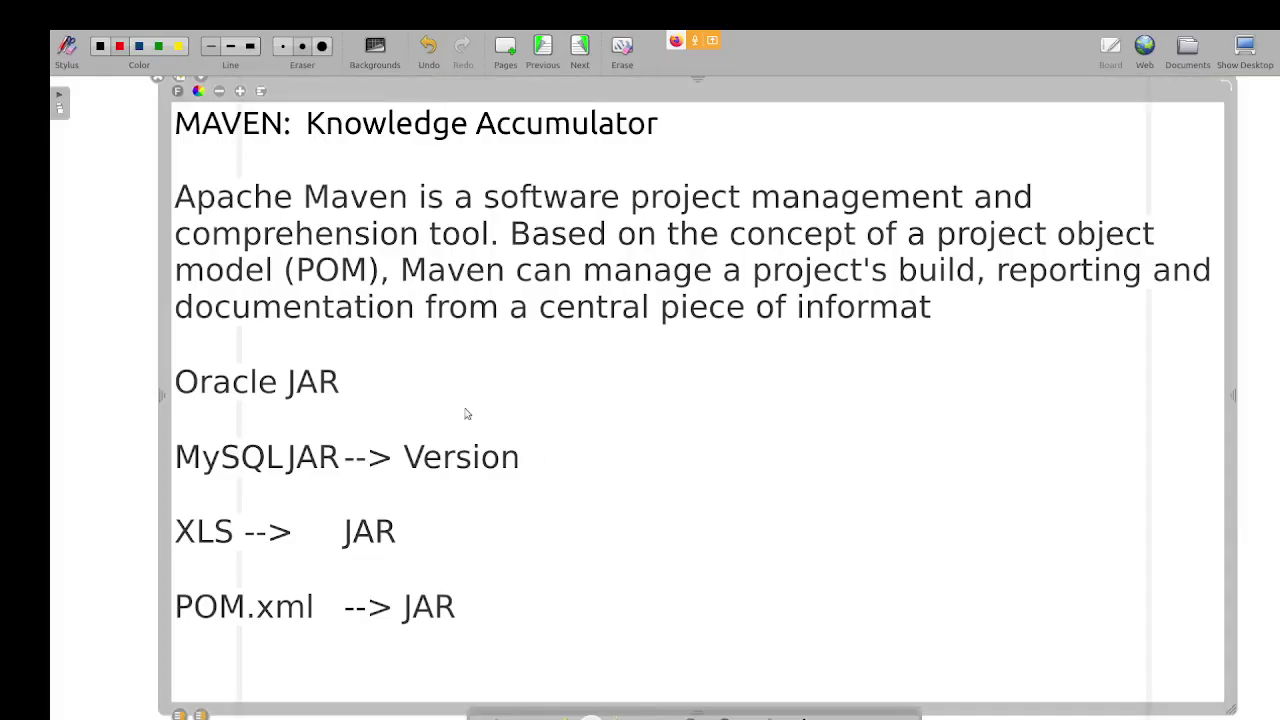
pyautogui.click(366, 391)
pyautogui.hotkey('ctrl', 'v')
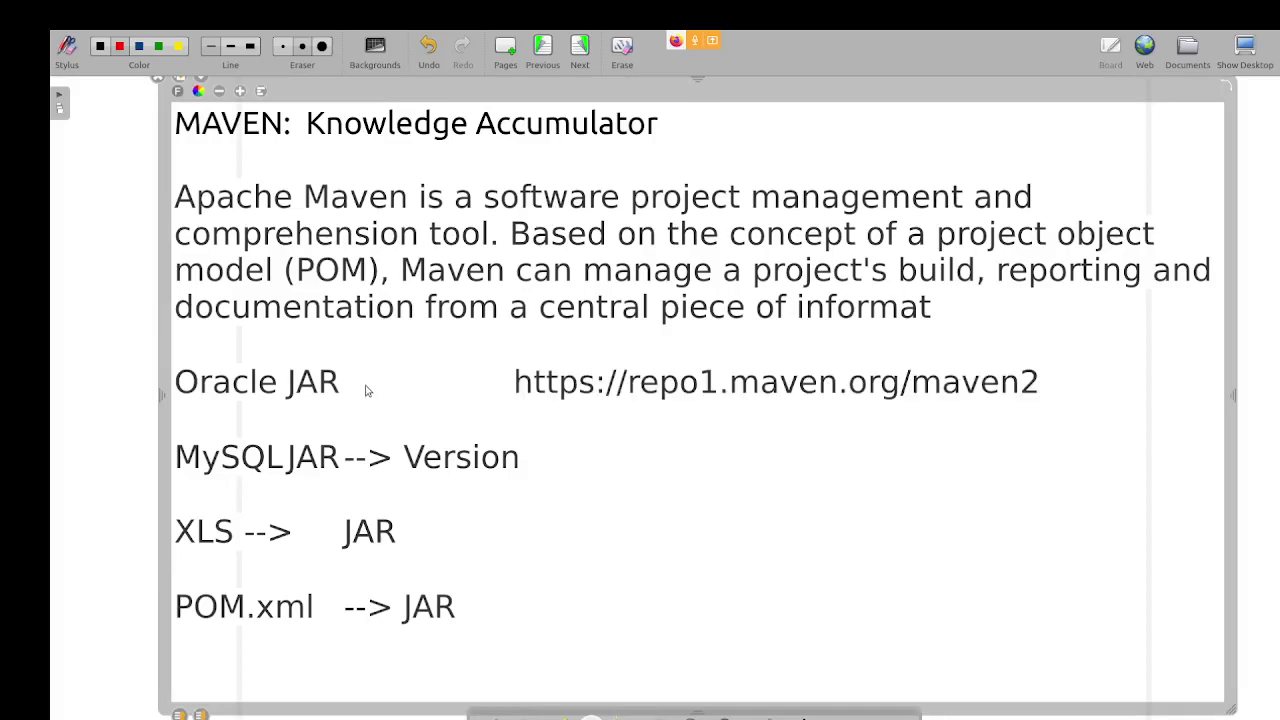
# Compare the URL in the notes with the Central Repository listing's address in Chromium.
pyautogui.moveTo(512, 398); pyautogui.dragTo(1046, 390)
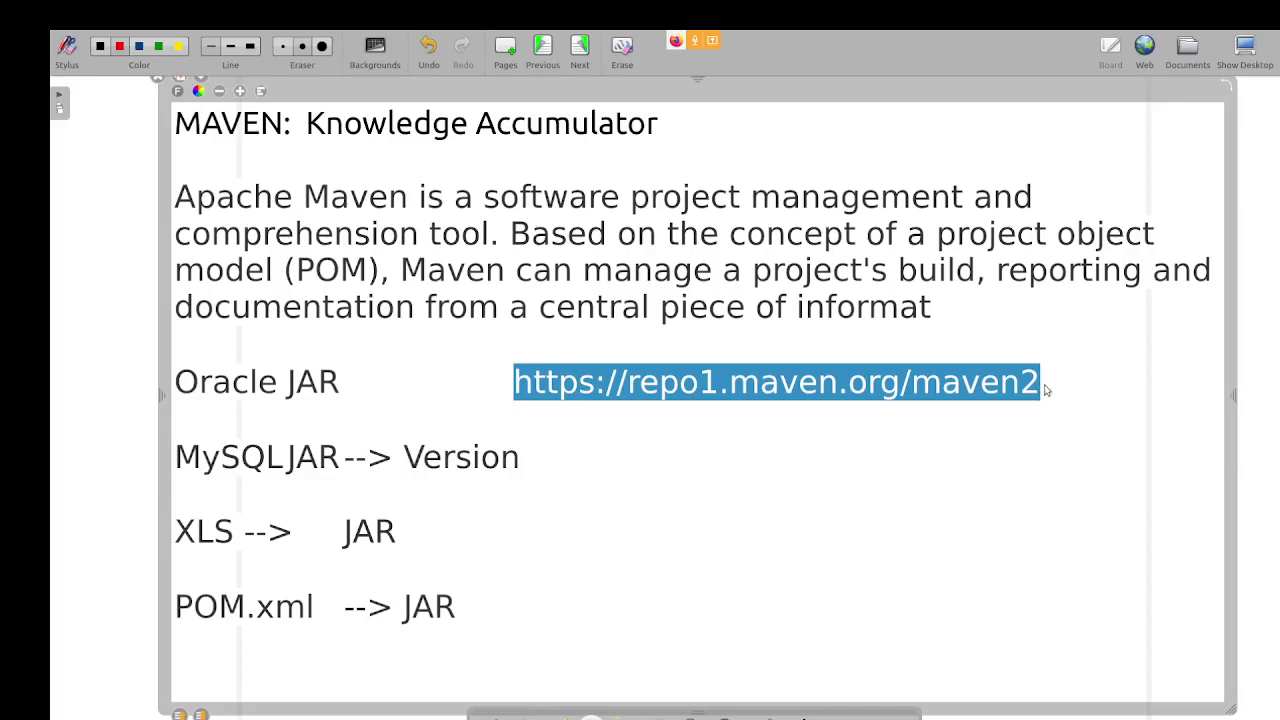
pyautogui.hotkey('alt', 'Tab')
pyautogui.hotkey('alt', 'Tab')
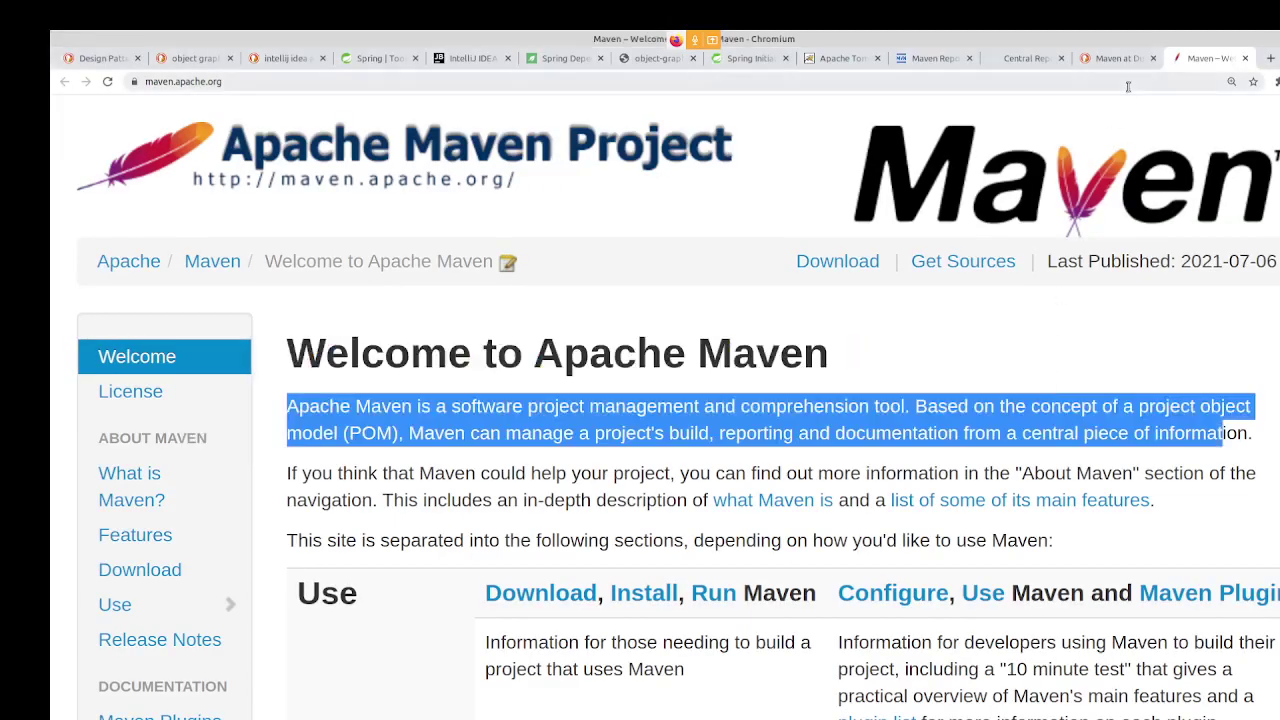
pyautogui.click(1018, 62)
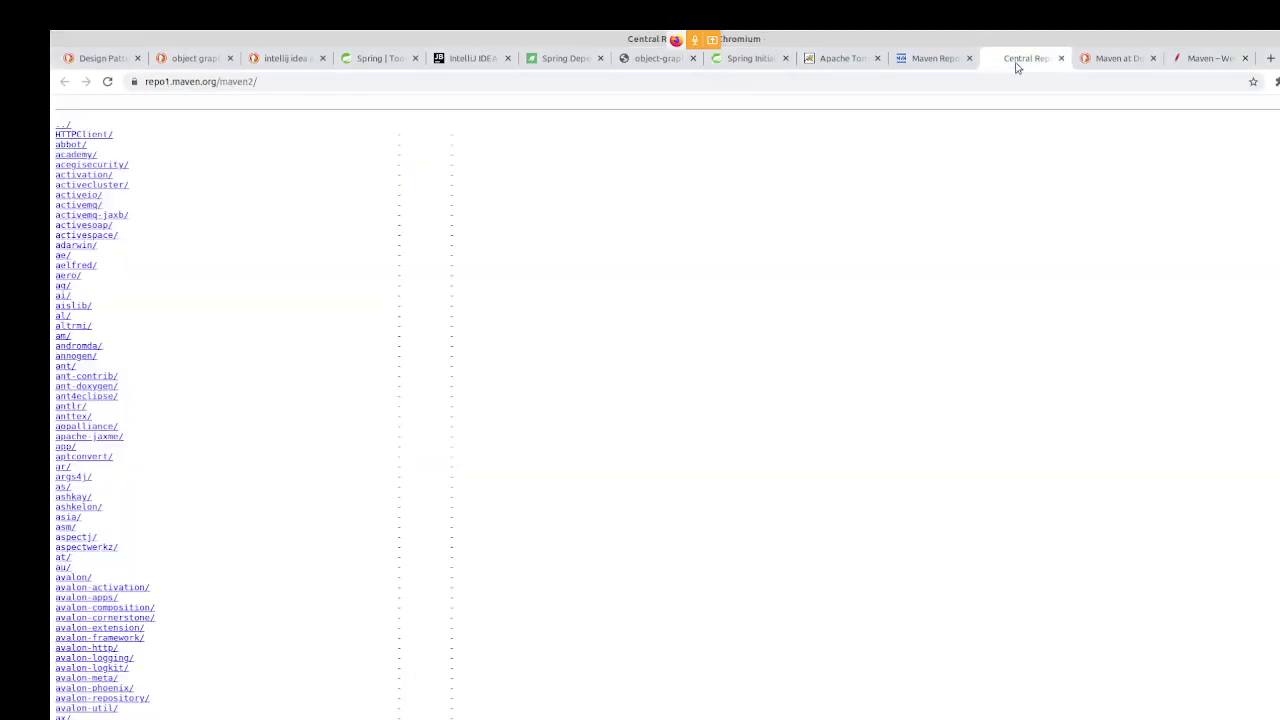
pyautogui.click(752, 85)
pyautogui.hotkey('alt', 'Tab')
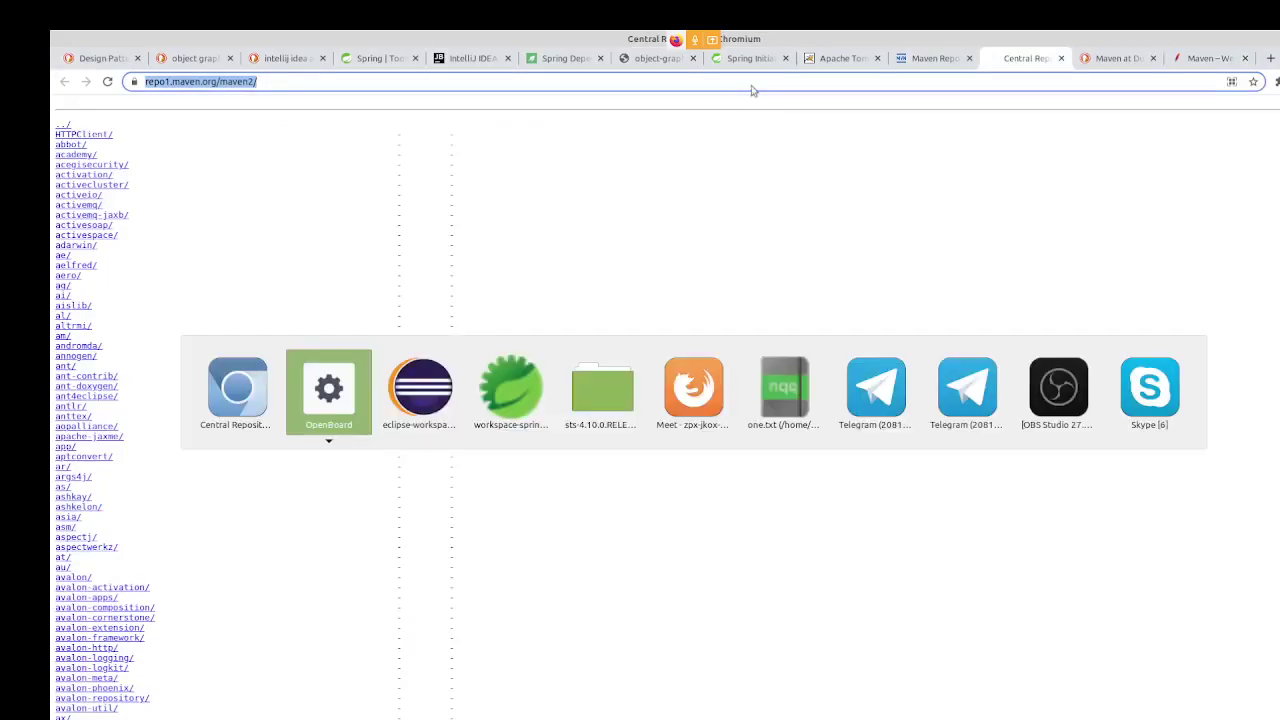
pyautogui.hotkey('alt', 'Tab')
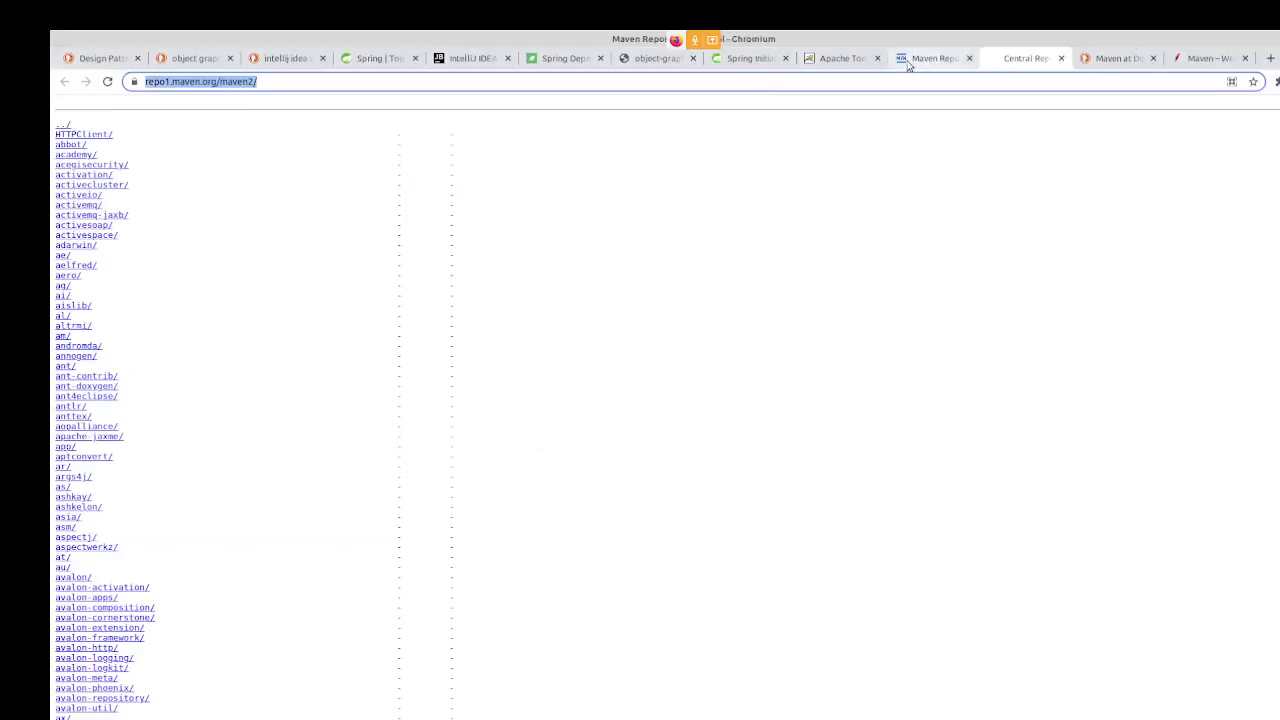
# Copy the Central Repository URL from the MVNRepository page in Chromium and paste it after "MySQL JAR --> Version" in the OpenBoard notes.
pyautogui.click(944, 60)
pyautogui.click(805, 351)
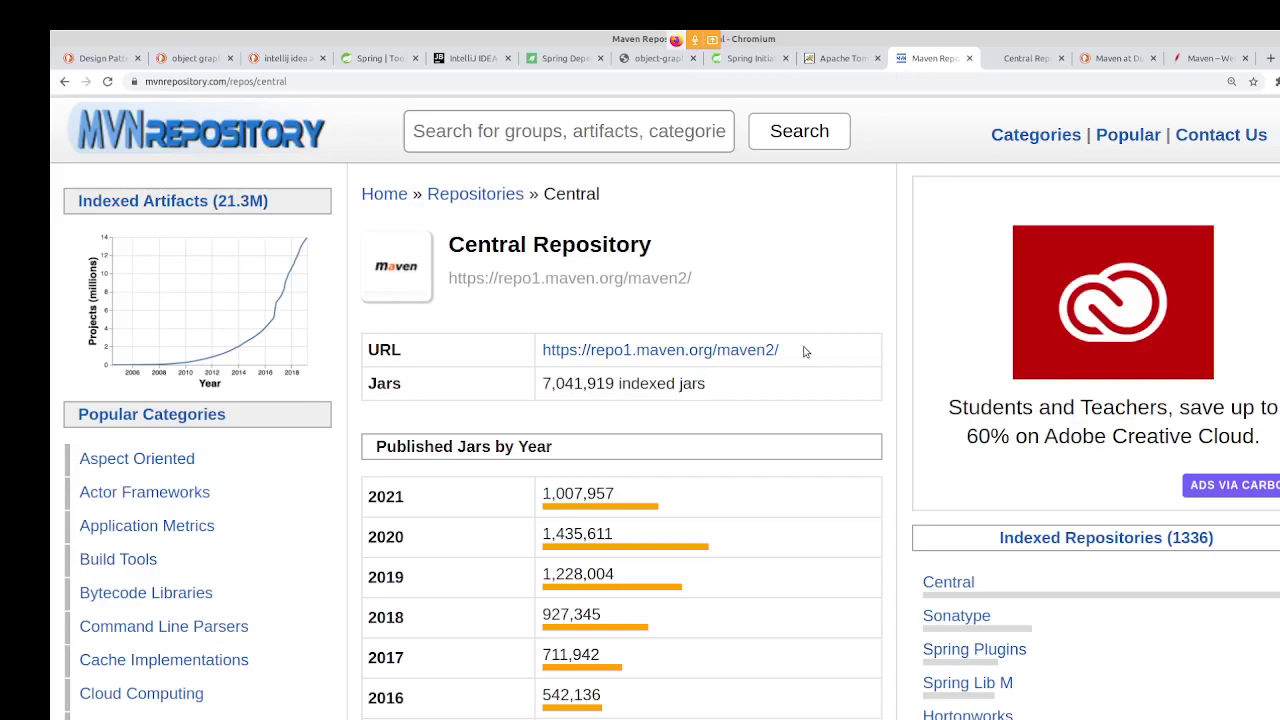
pyautogui.moveTo(805, 351); pyautogui.dragTo(543, 355)
pyautogui.hotkey('ctrl', 'c')
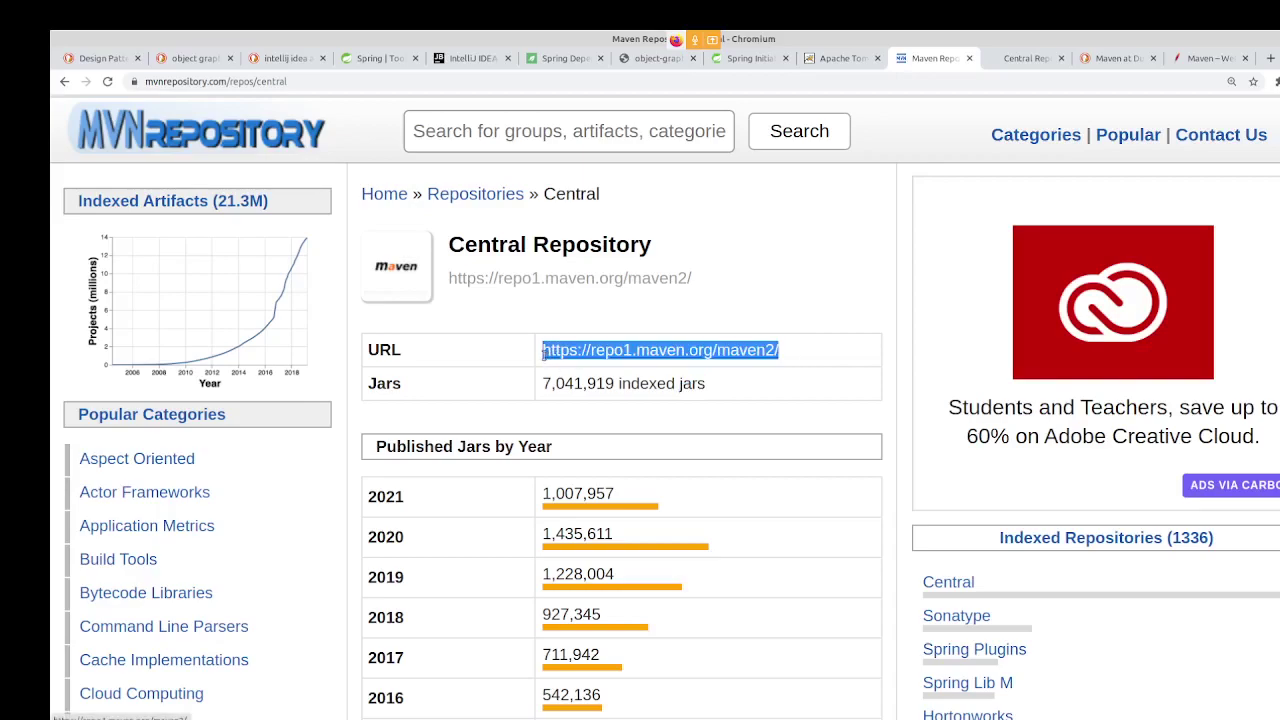
pyautogui.hotkey('alt', 'Tab')
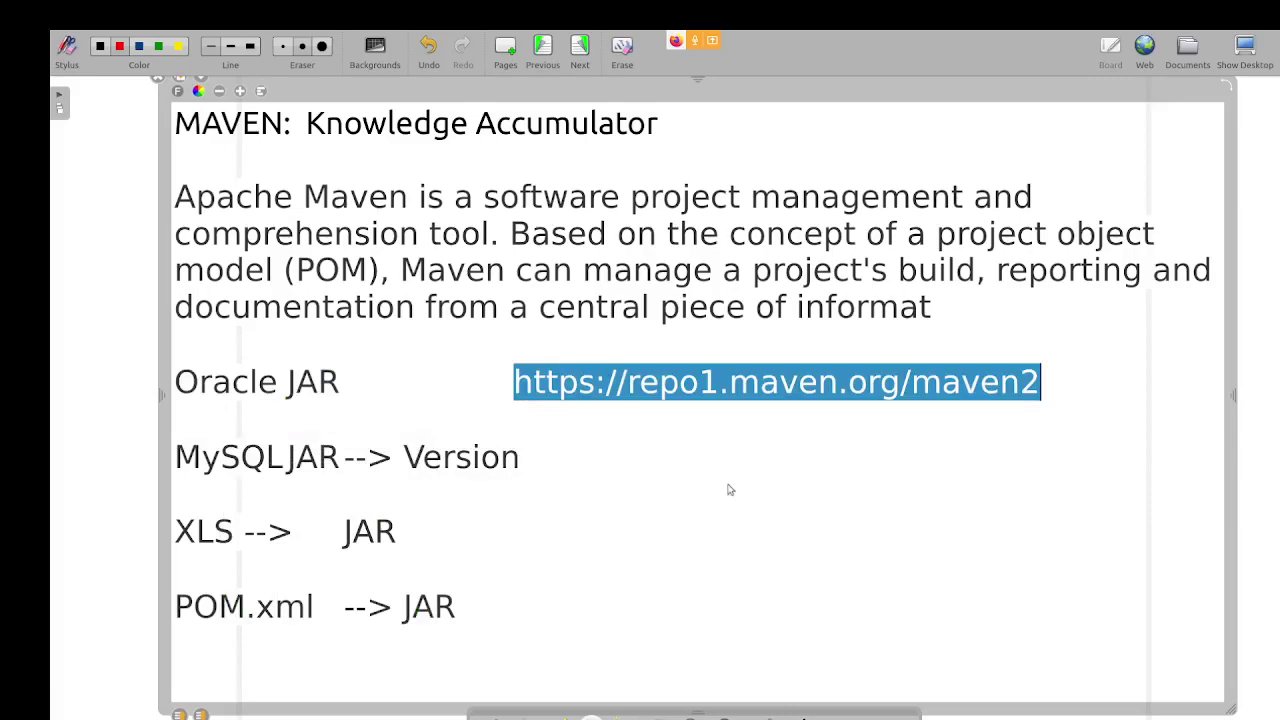
pyautogui.click(645, 468)
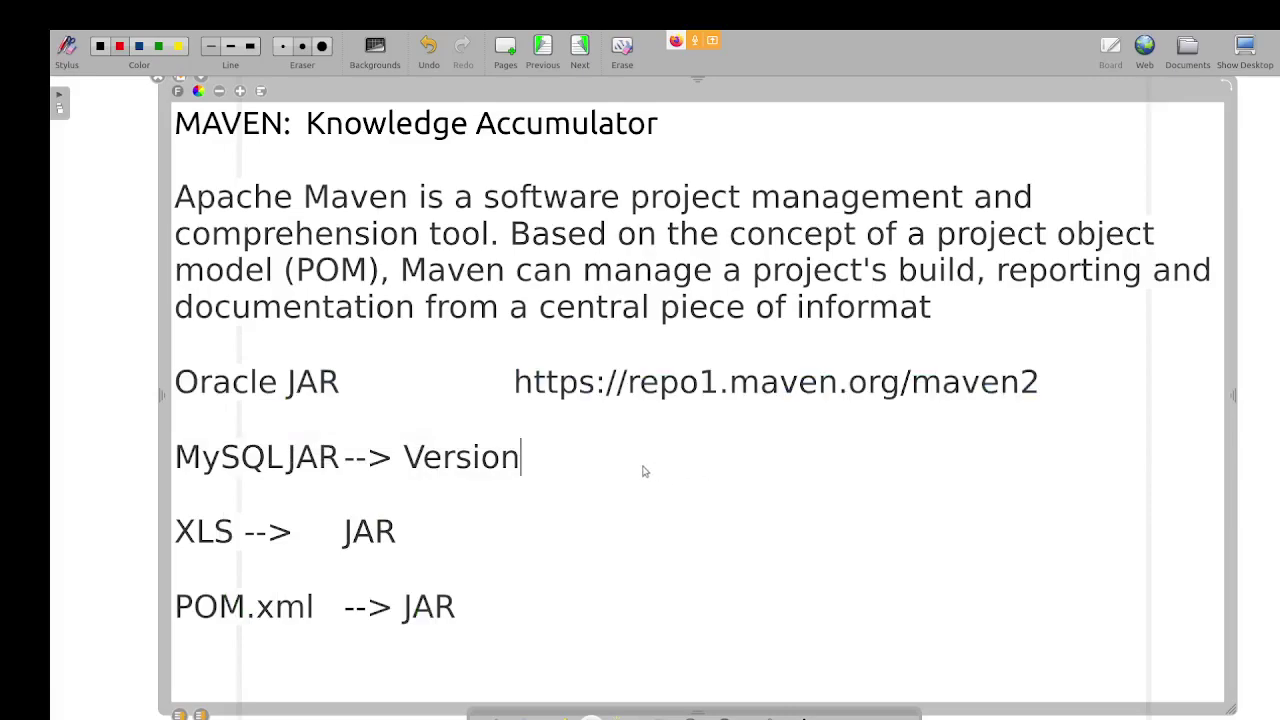
pyautogui.press('Tab')
pyautogui.hotkey('ctrl', 'v')
# Select the whole small URL on the "MySQL JAR" line and enlarge its text to match the surrounding notes.
pyautogui.doubleClick(612, 472)
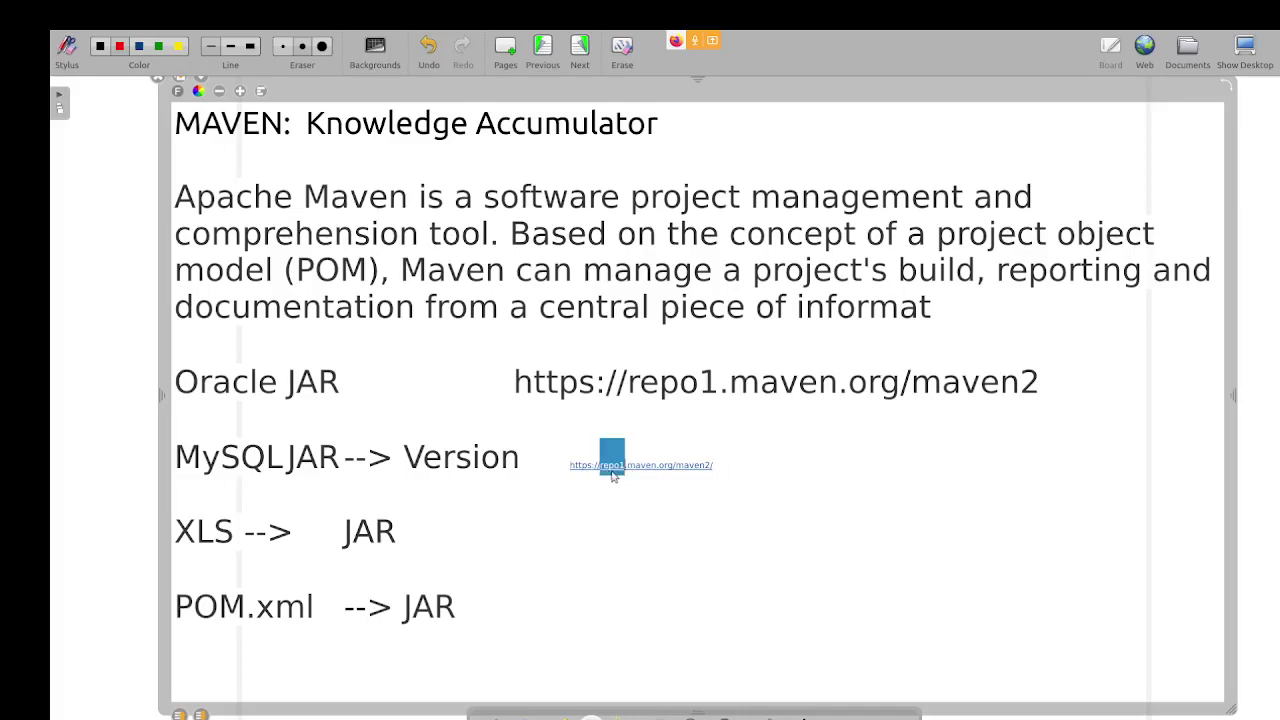
pyautogui.hotkey('ctrl', 'a')
pyautogui.click(601, 473)
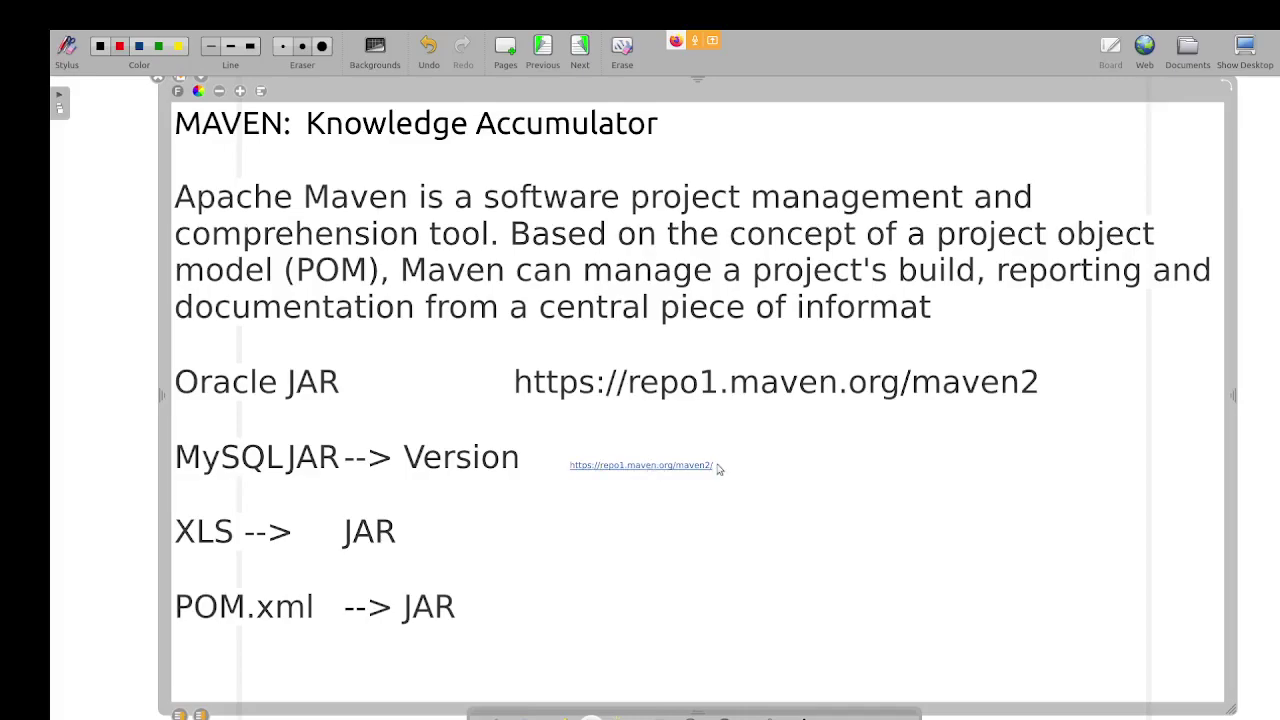
pyautogui.click(658, 467)
pyautogui.doubleClick(660, 468)
pyautogui.click(711, 476)
pyautogui.hotkey('shift', 'Left')
pyautogui.hotkey('shift', 'Left')
pyautogui.hotkey('shift', 'Left')
pyautogui.hotkey('shift', 'Left')
pyautogui.hotkey('shift', 'Left')
pyautogui.hotkey('shift', 'Left')
pyautogui.hotkey('shift', 'Left')
pyautogui.hotkey('shift', 'Left')
pyautogui.hotkey('shift', 'Left')
pyautogui.hotkey('shift', 'Left')
pyautogui.hotkey('shift', 'Left')
pyautogui.hotkey('shift', 'Left')
pyautogui.hotkey('shift', 'Left')
pyautogui.hotkey('shift', 'Left')
pyautogui.hotkey('shift', 'Left')
pyautogui.hotkey('shift', 'Left')
pyautogui.hotkey('shift', 'Left')
pyautogui.hotkey('shift', 'Left')
pyautogui.hotkey('shift', 'Left')
pyautogui.hotkey('shift', 'Left')
pyautogui.hotkey('shift', 'Left')
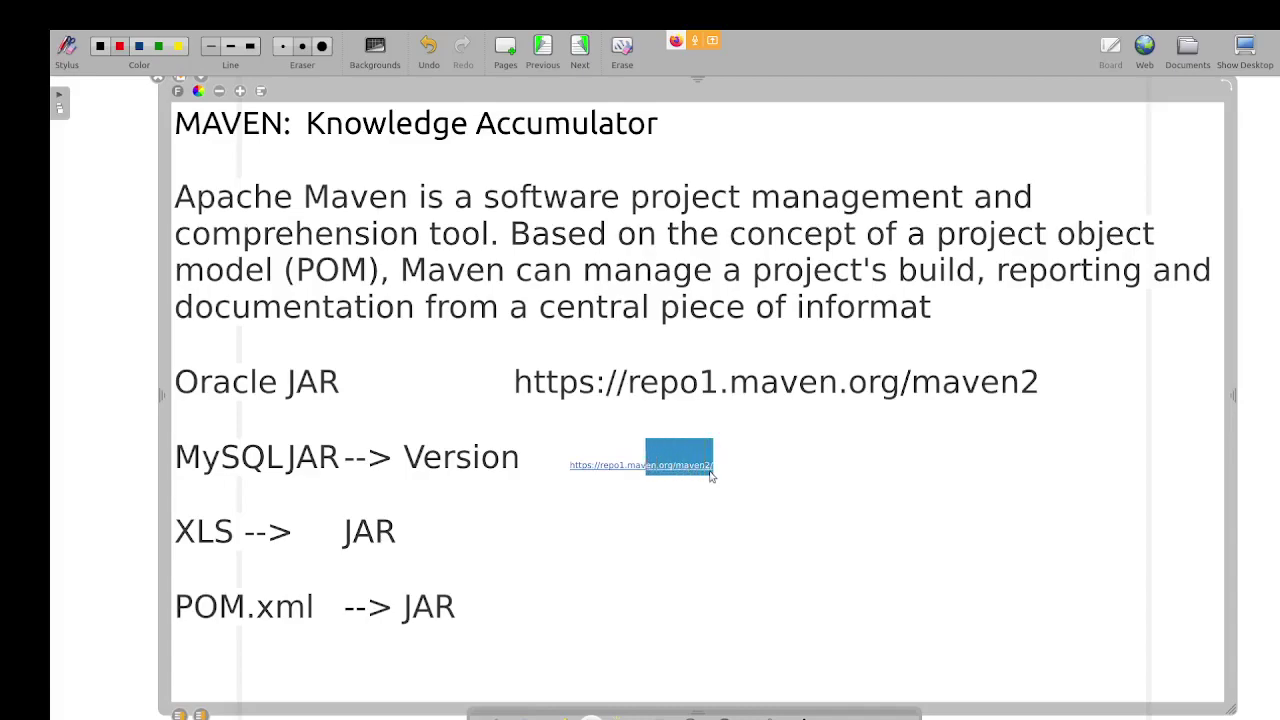
pyautogui.hotkey('shift', 'Left')
pyautogui.hotkey('shift', 'Left')
pyautogui.hotkey('shift', 'Left')
pyautogui.hotkey('shift', 'Left')
pyautogui.hotkey('shift', 'Left')
pyautogui.hotkey('shift', 'Left')
pyautogui.hotkey('shift', 'Left')
pyautogui.hotkey('shift', 'Left')
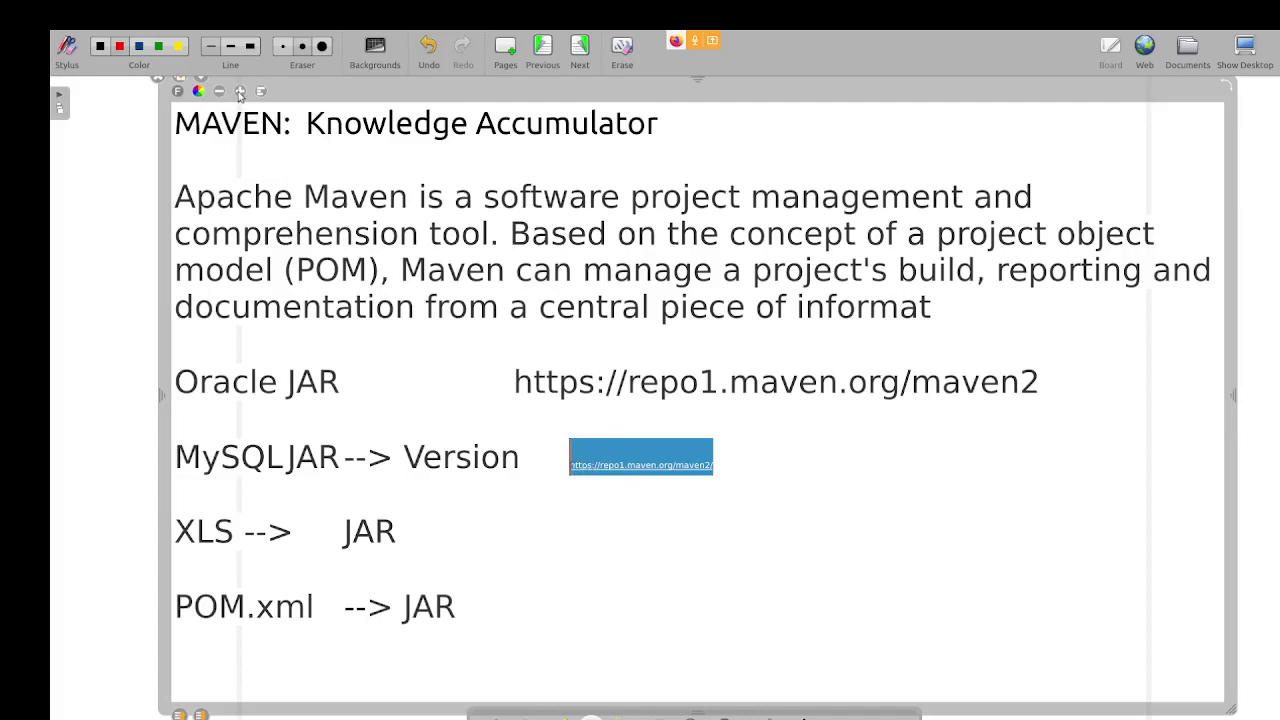
pyautogui.click(240, 91)
pyautogui.click(240, 91)
pyautogui.click(240, 91)
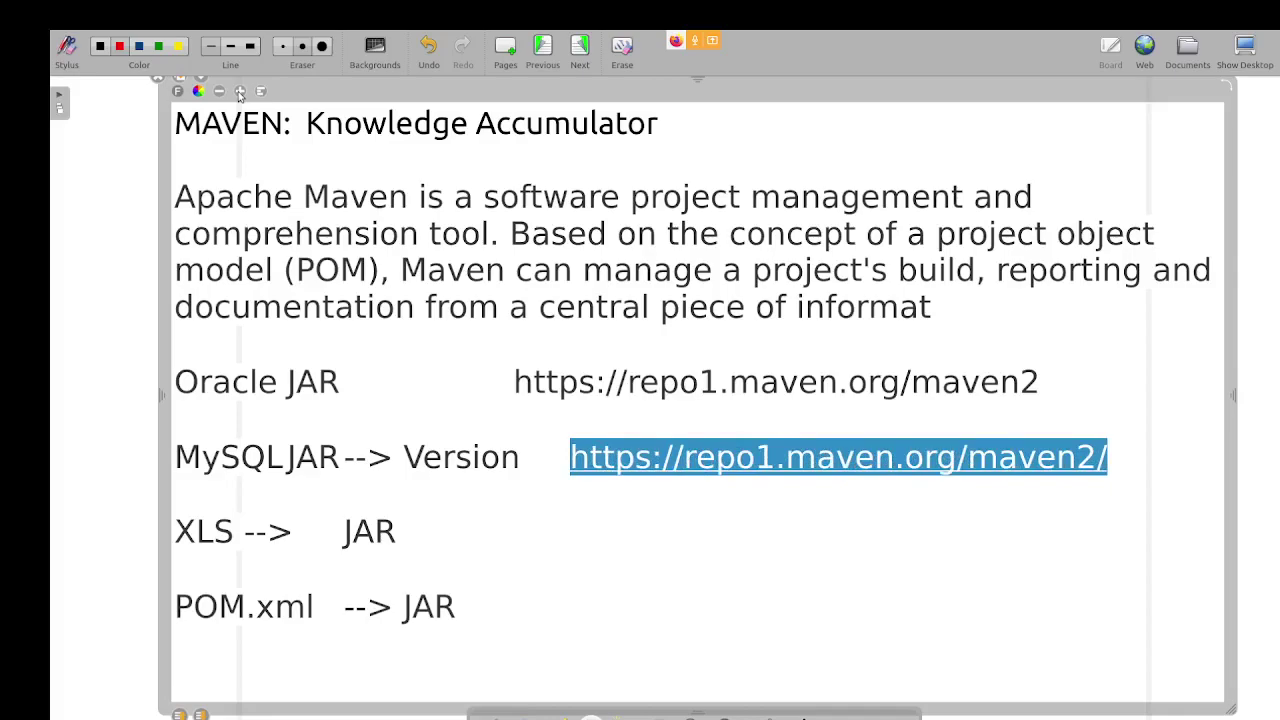
# Switch to Eclipse and view the description of the maven-reactjs-blank-archetype.
pyautogui.hotkey('alt', 'Tab')
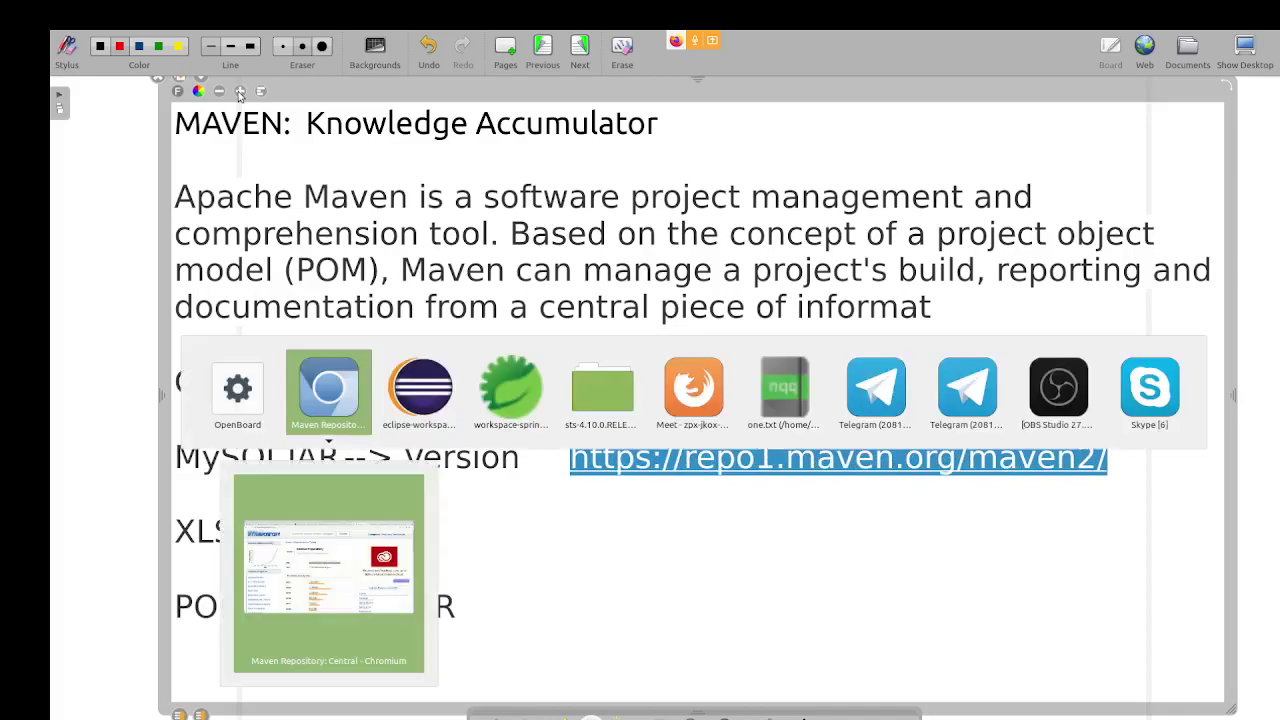
pyautogui.hotkey('alt', 'Tab')
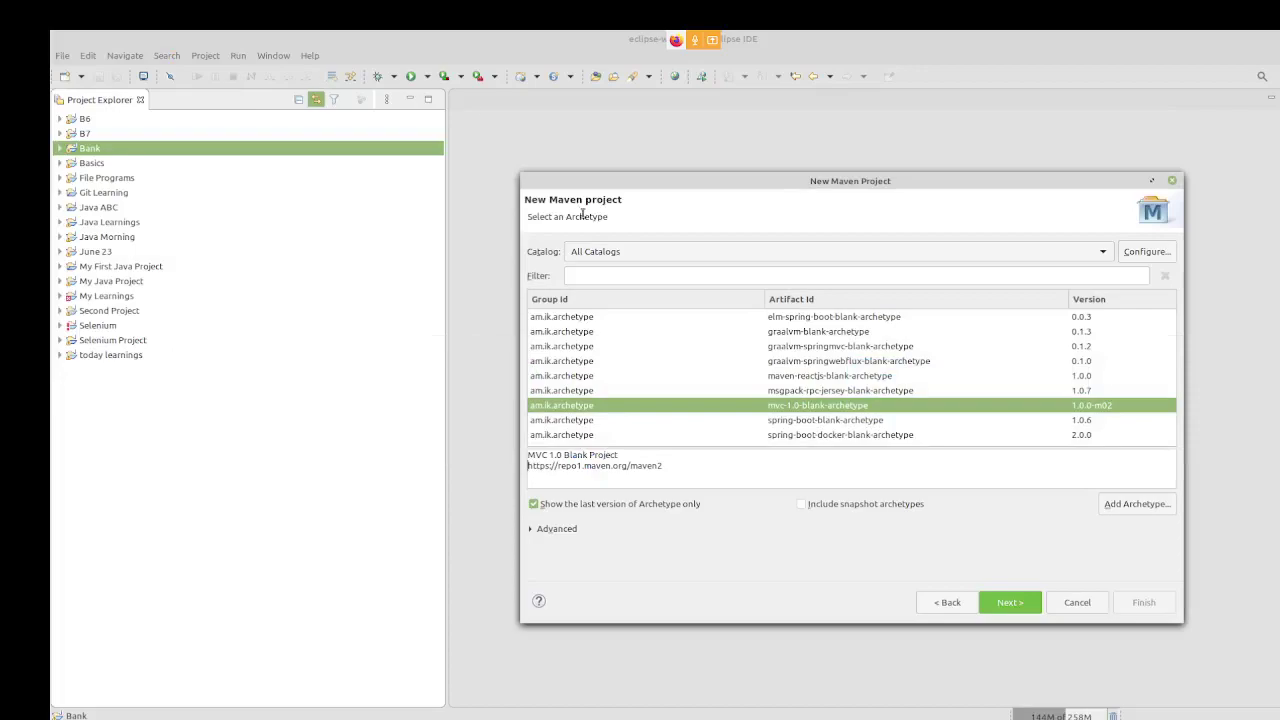
pyautogui.click(725, 377)
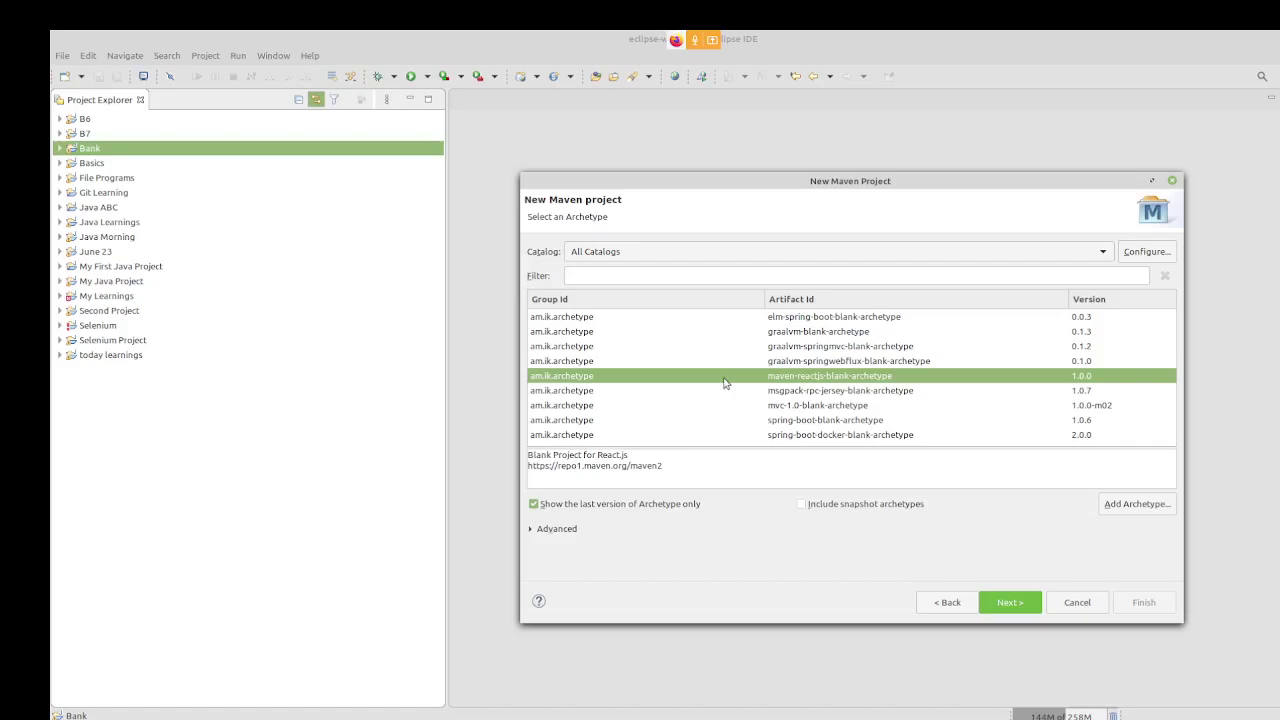
# Show only the Internal catalog and examine the descriptions of its J2EE, webapp, quickstart and site archetypes.
pyautogui.click(789, 254)
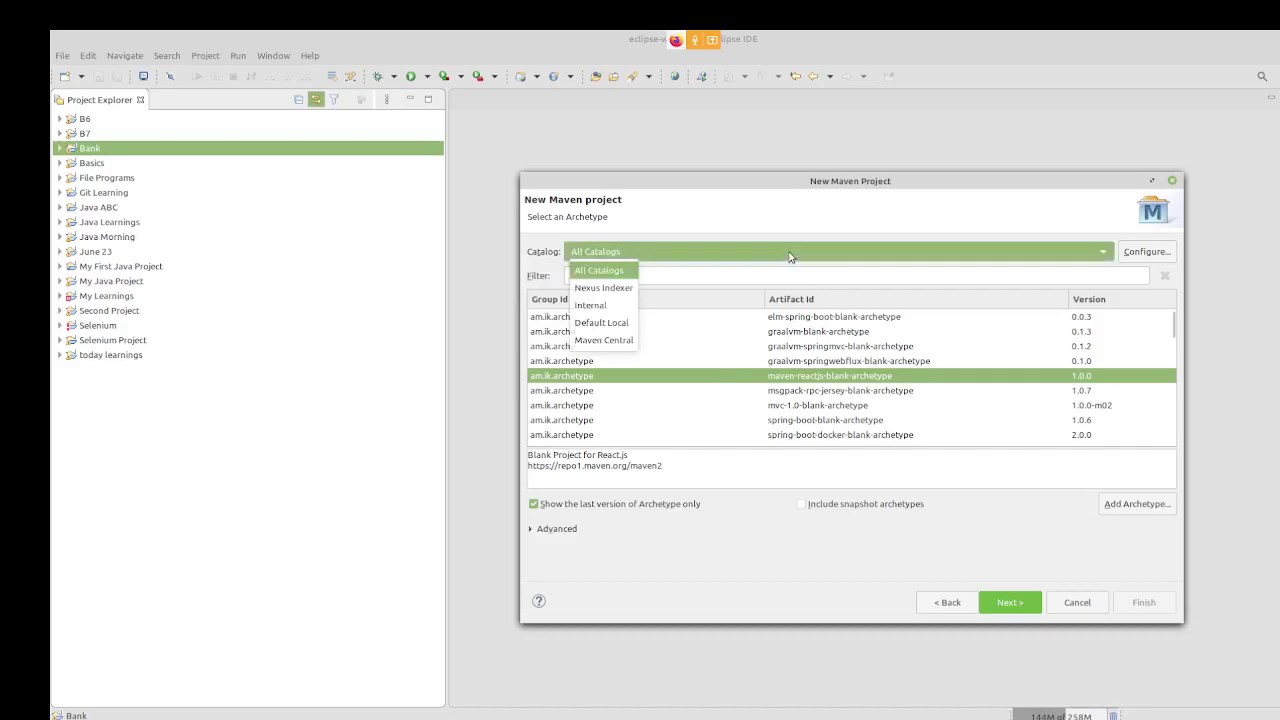
pyautogui.click(615, 307)
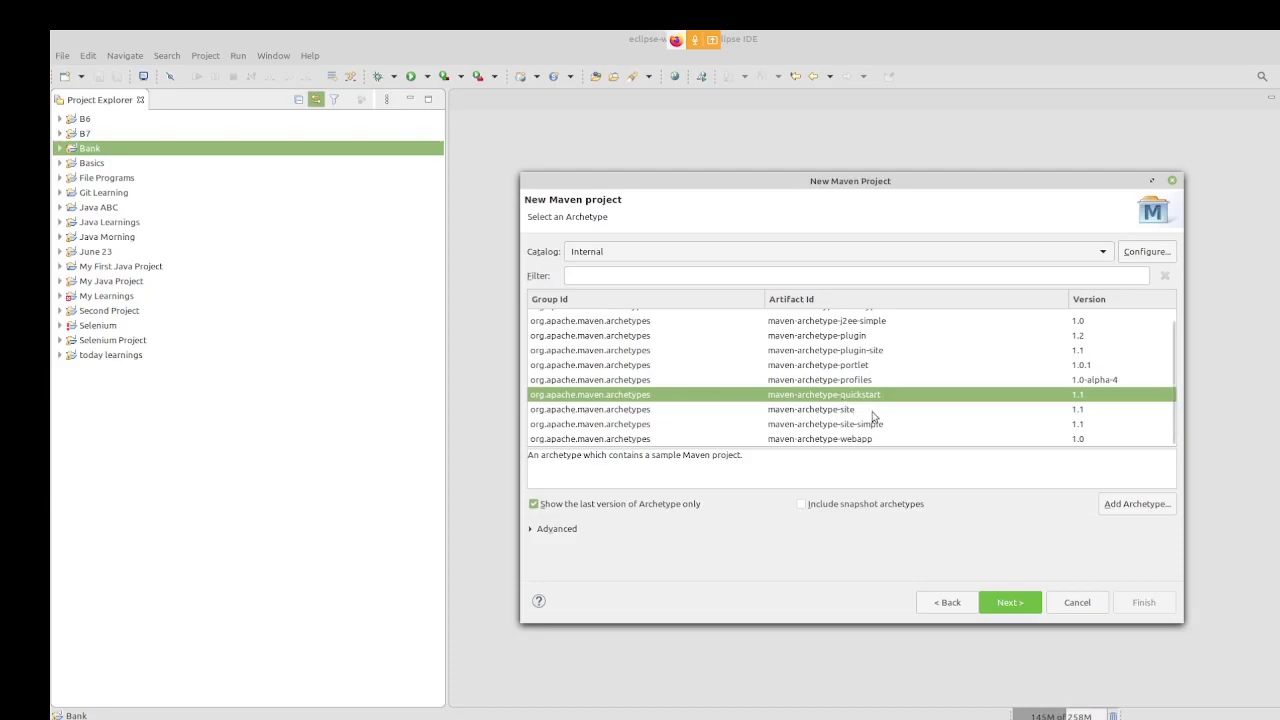
pyautogui.click(831, 324)
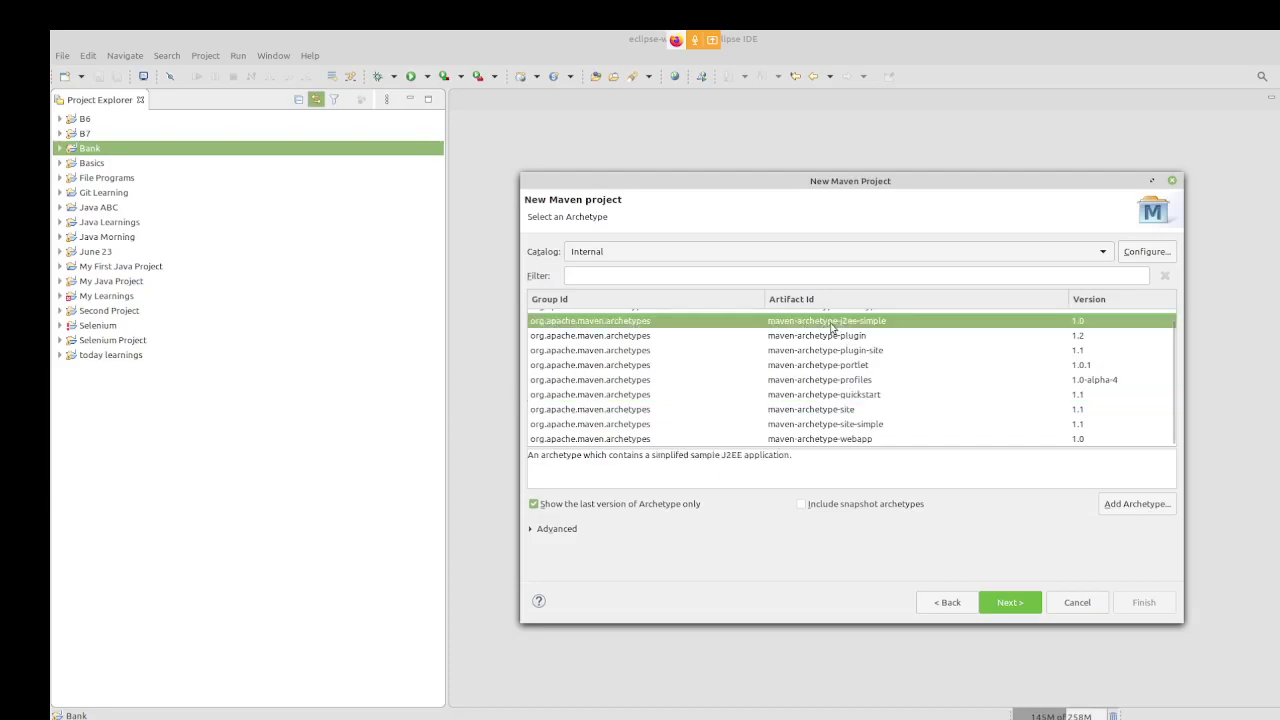
pyautogui.click(838, 440)
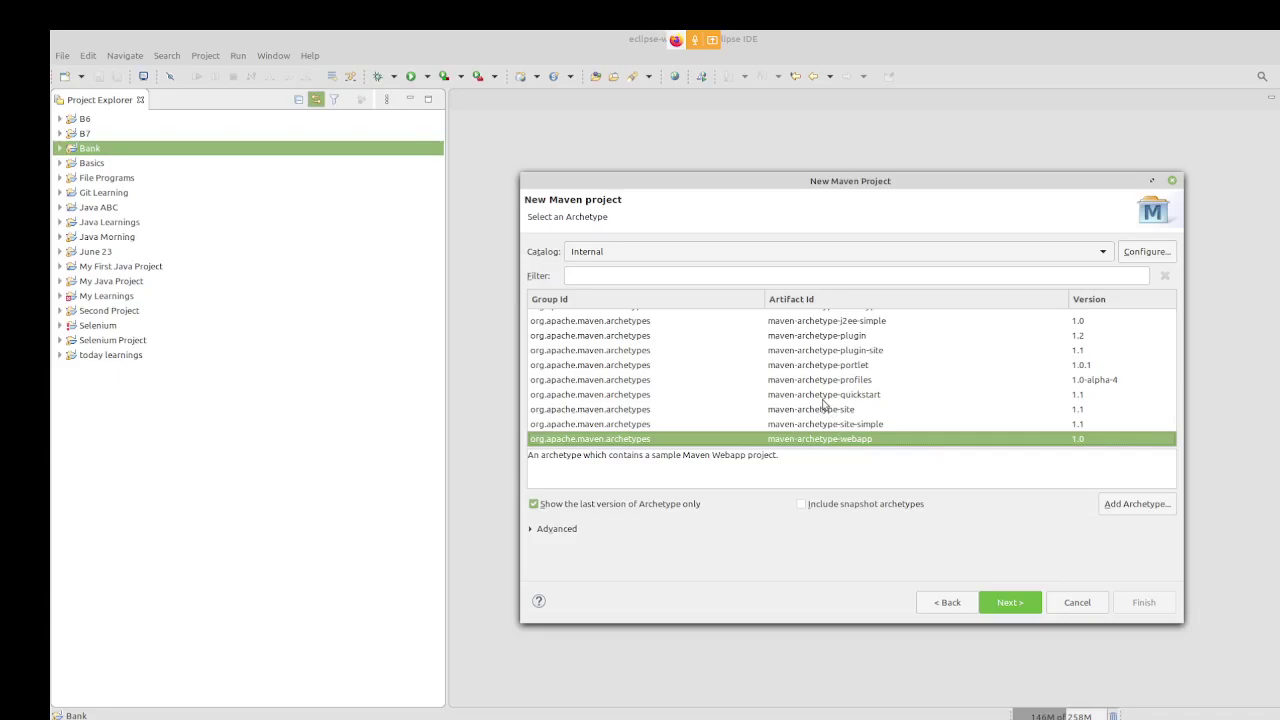
pyautogui.click(824, 396)
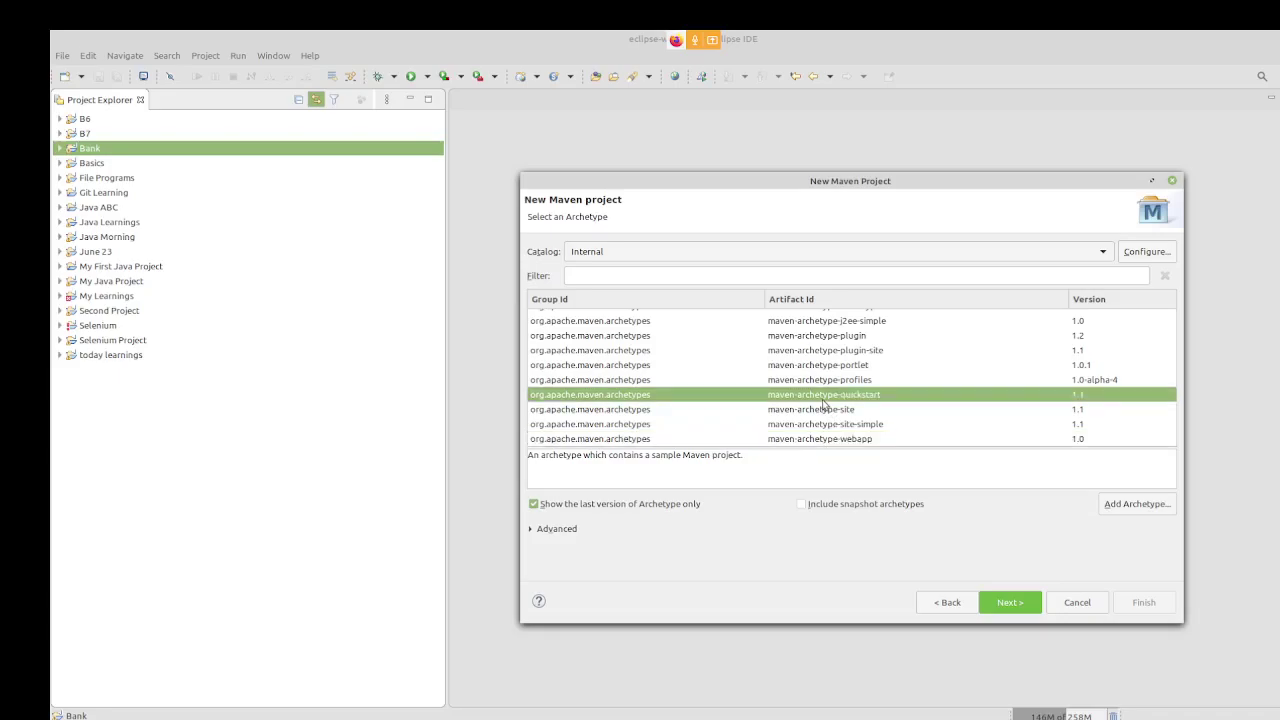
pyautogui.press('Down')
pyautogui.press('Down')
pyautogui.press('Down')
pyautogui.press('Up')
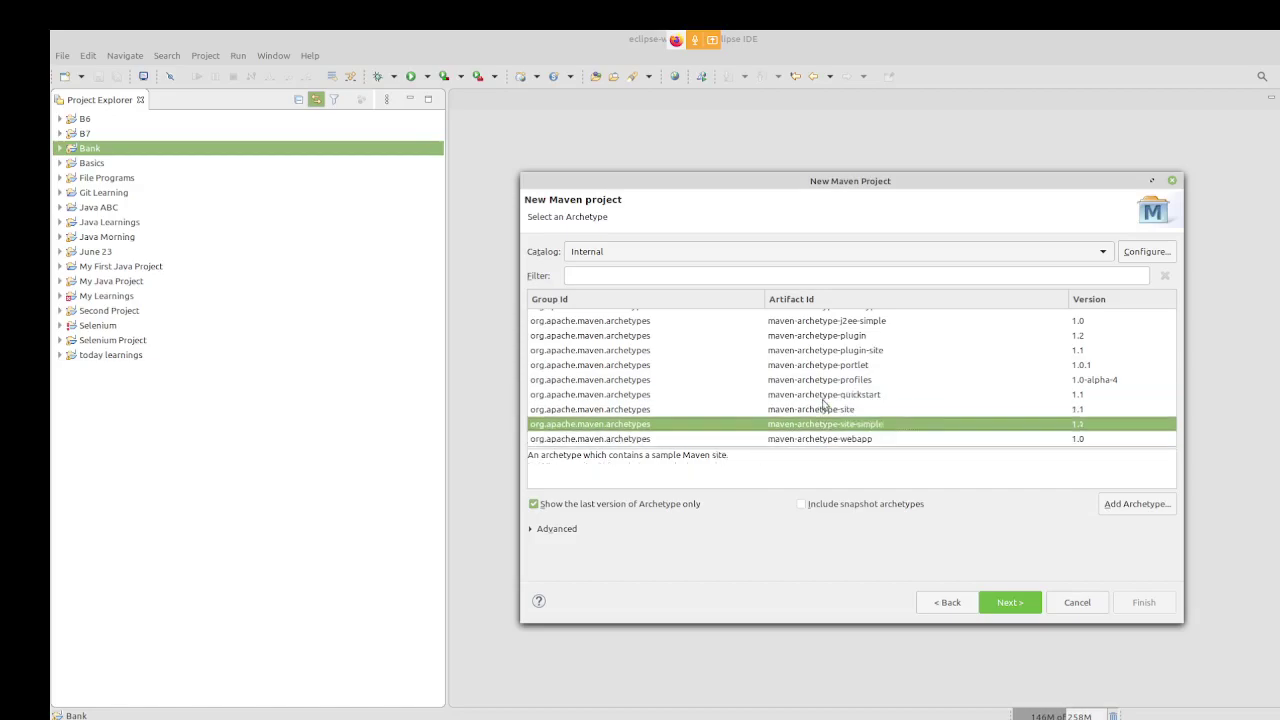
pyautogui.press('Home')
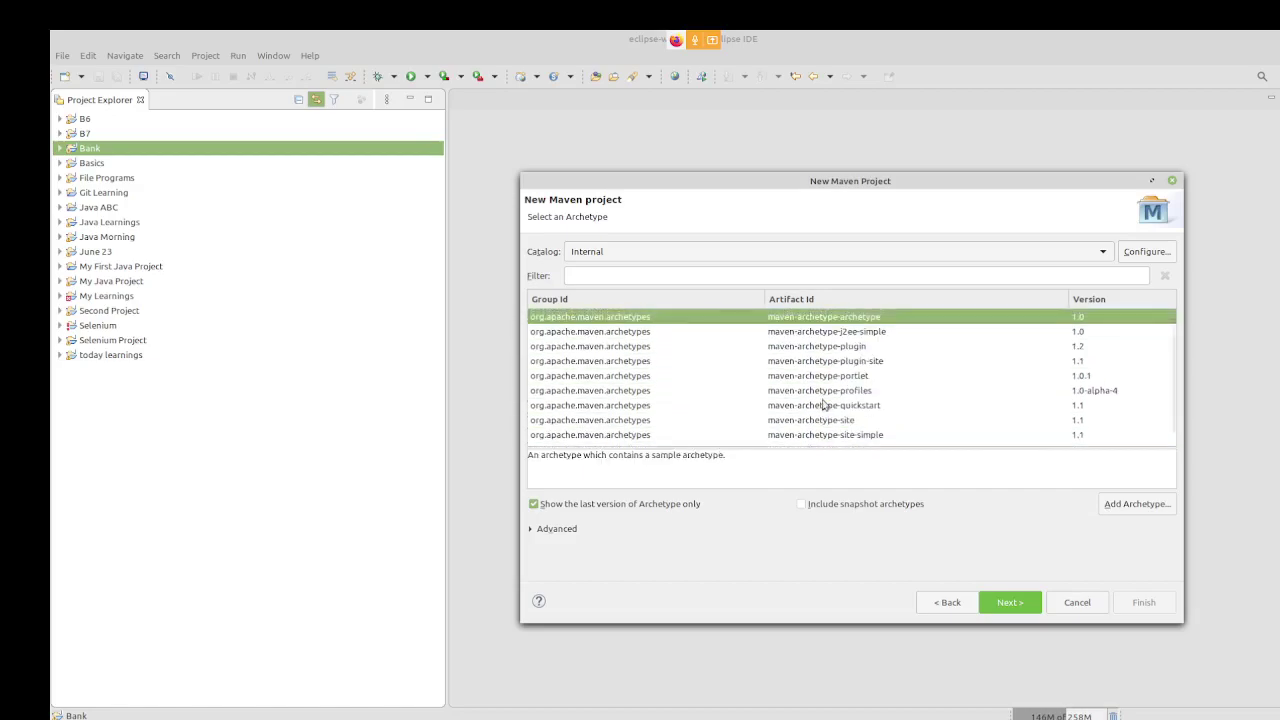
# Show the archetypes of All Catalogs again and examine the descriptions from the MVC and Spring Boot blank archetypes onward.
pyautogui.click(660, 257)
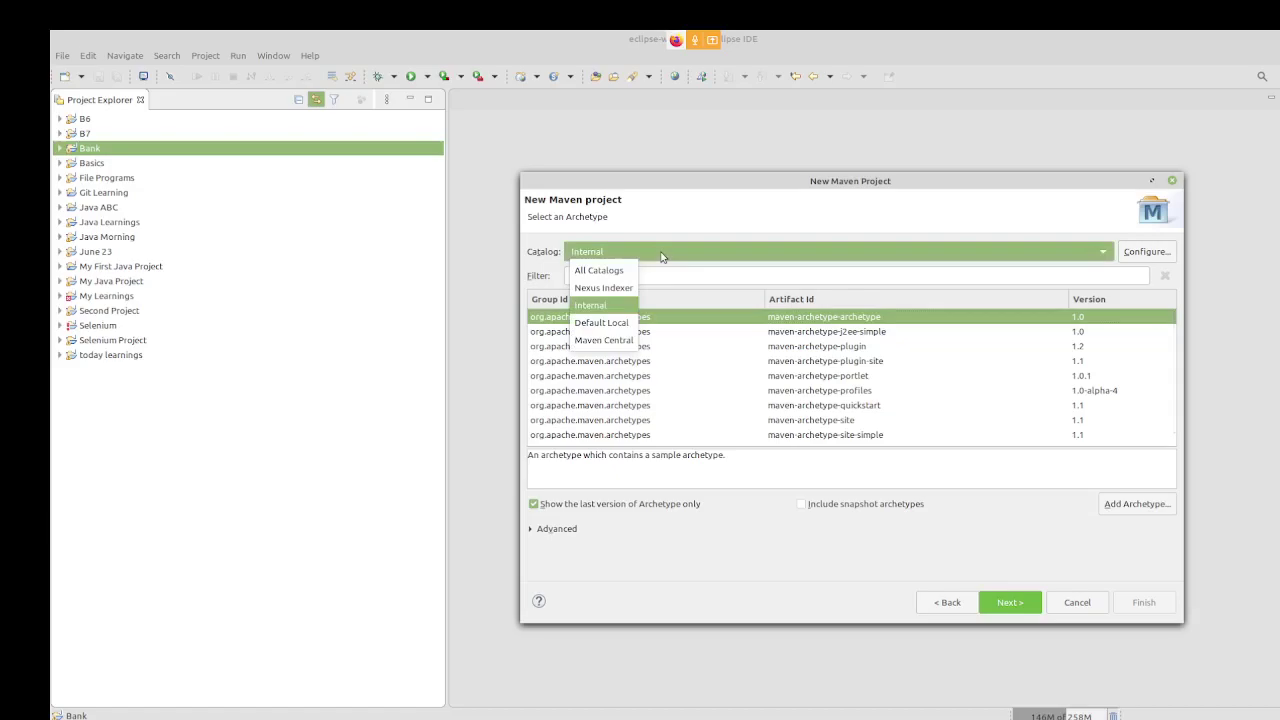
pyautogui.click(605, 271)
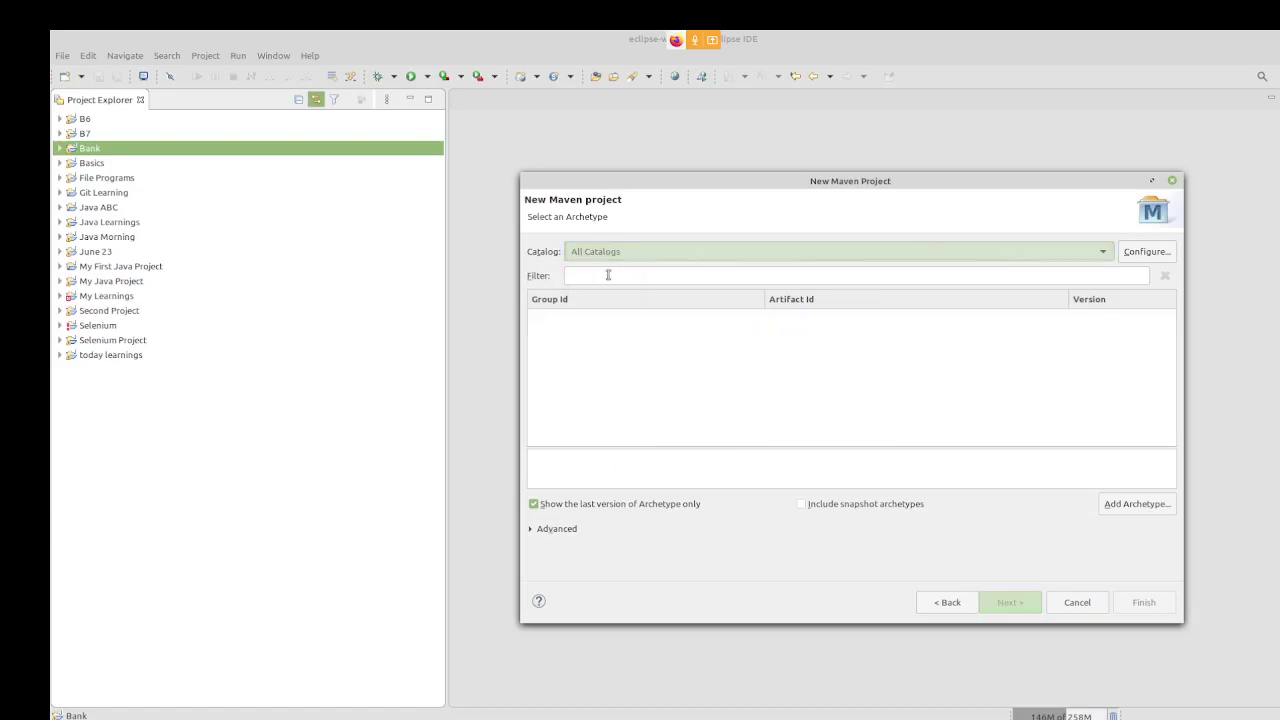
pyautogui.click(855, 405)
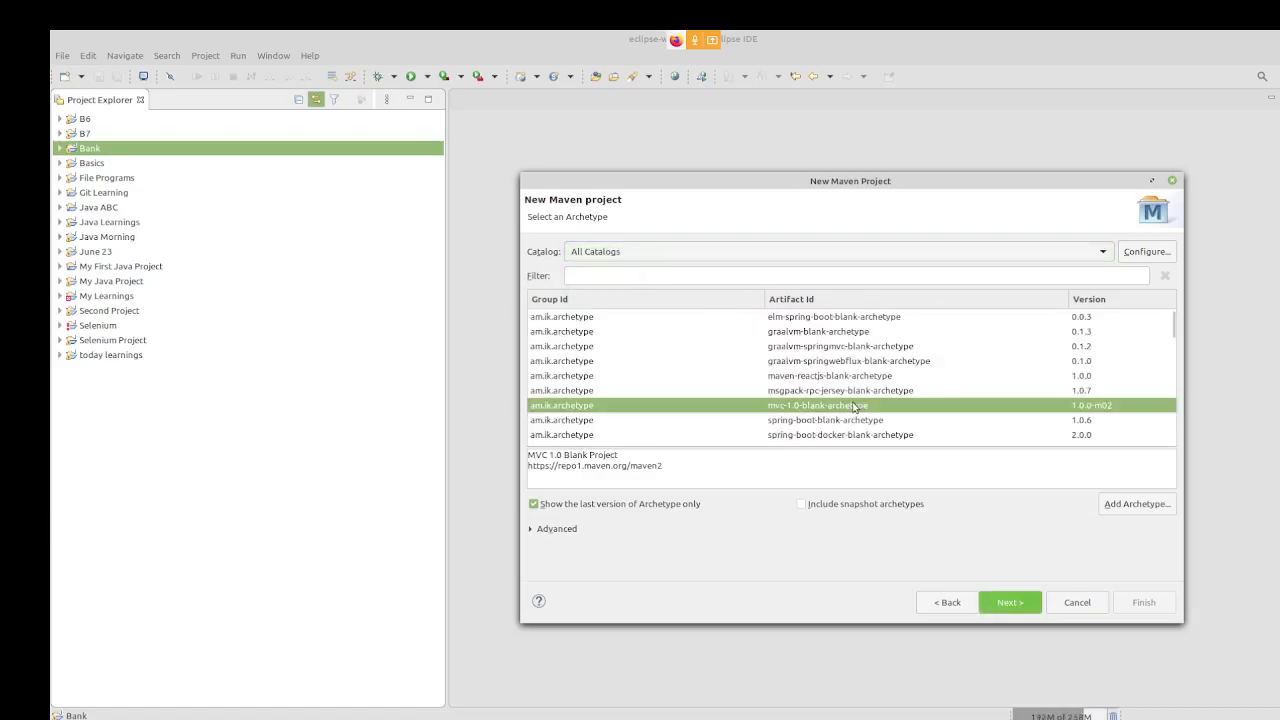
pyautogui.click(855, 421)
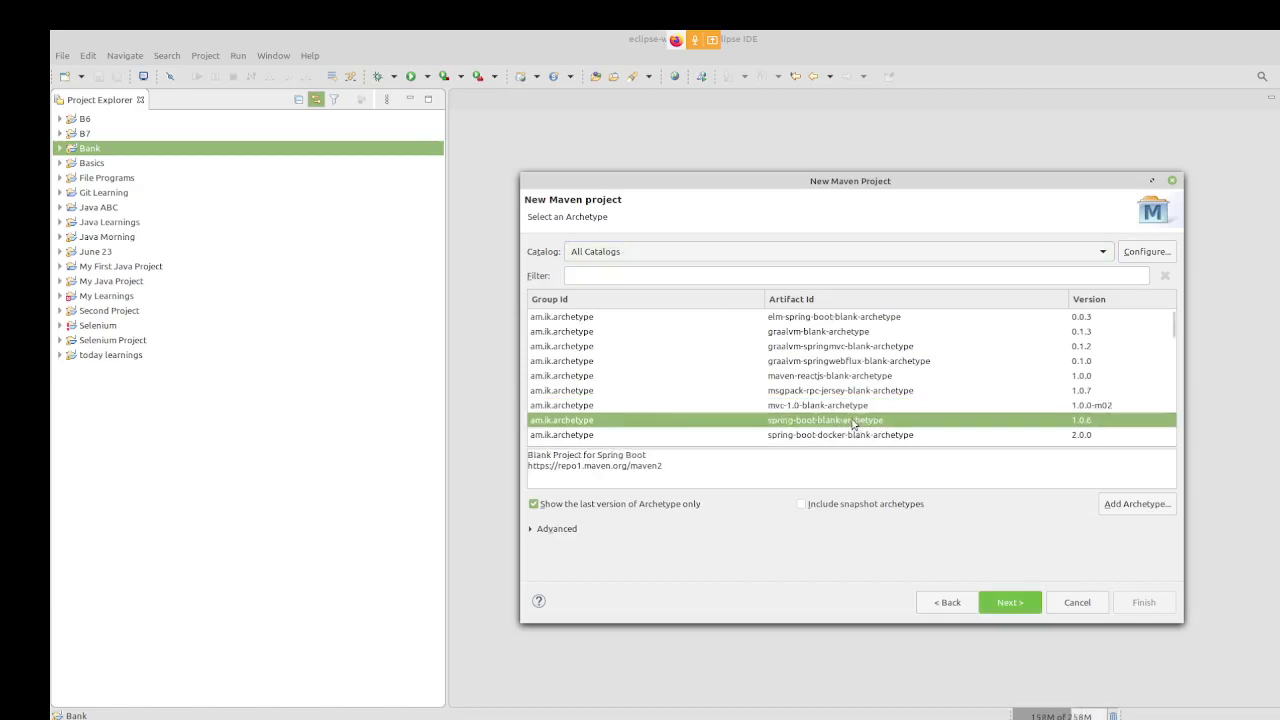
pyautogui.press('Down')
pyautogui.press('Down')
pyautogui.press('Down')
pyautogui.press('Down')
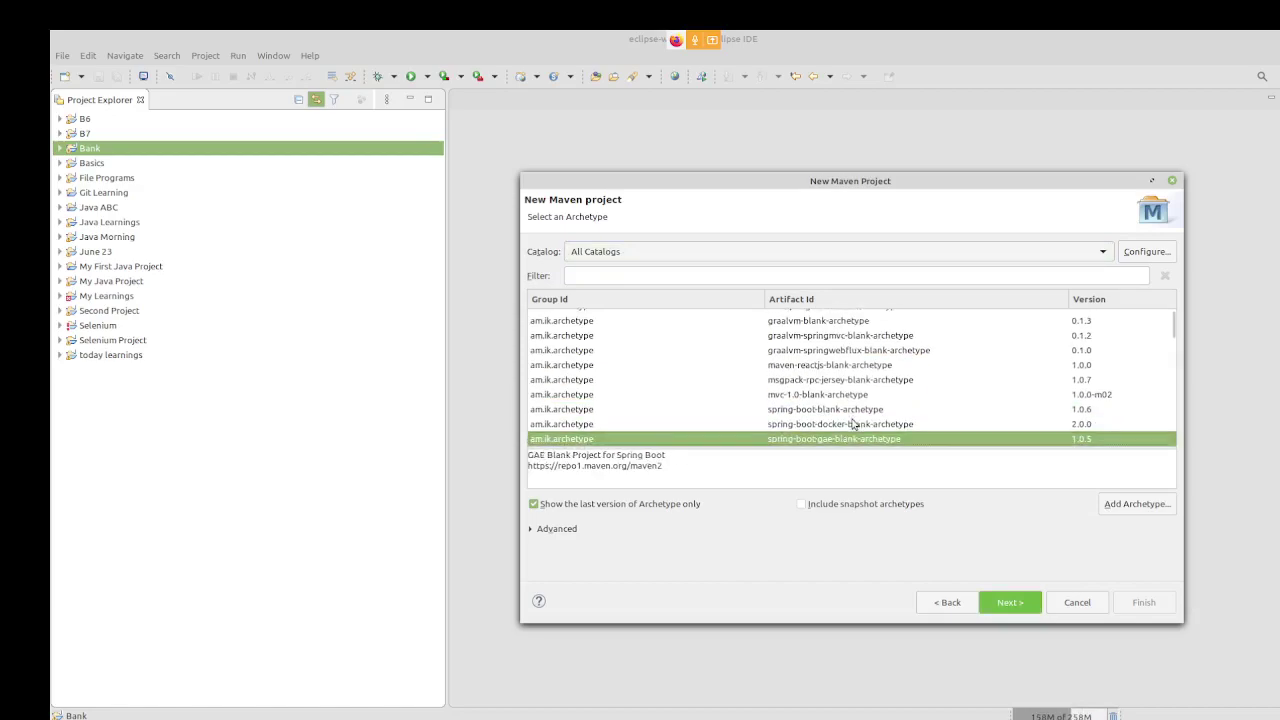
pyautogui.press('Down')
pyautogui.press('Down')
pyautogui.press('Down')
pyautogui.press('Down')
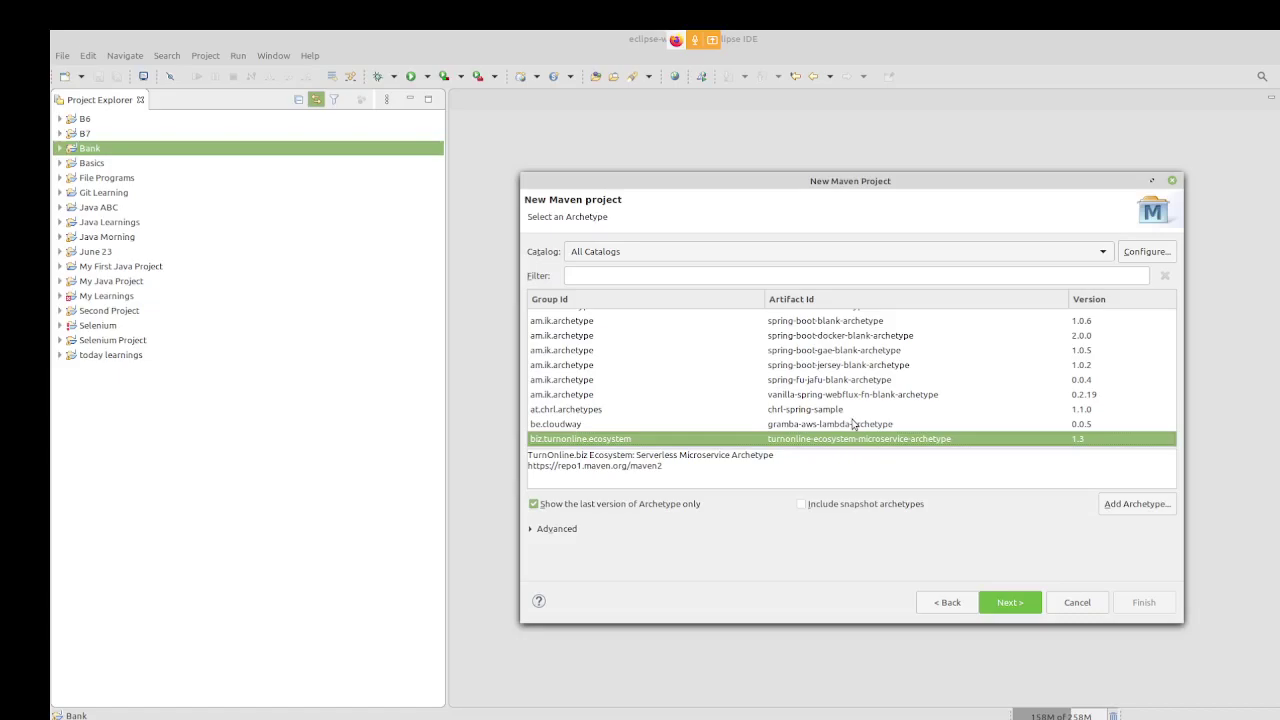
# Go back to set the project as a simple one that skips archetype selection, and review the packaging options.
pyautogui.click(943, 603)
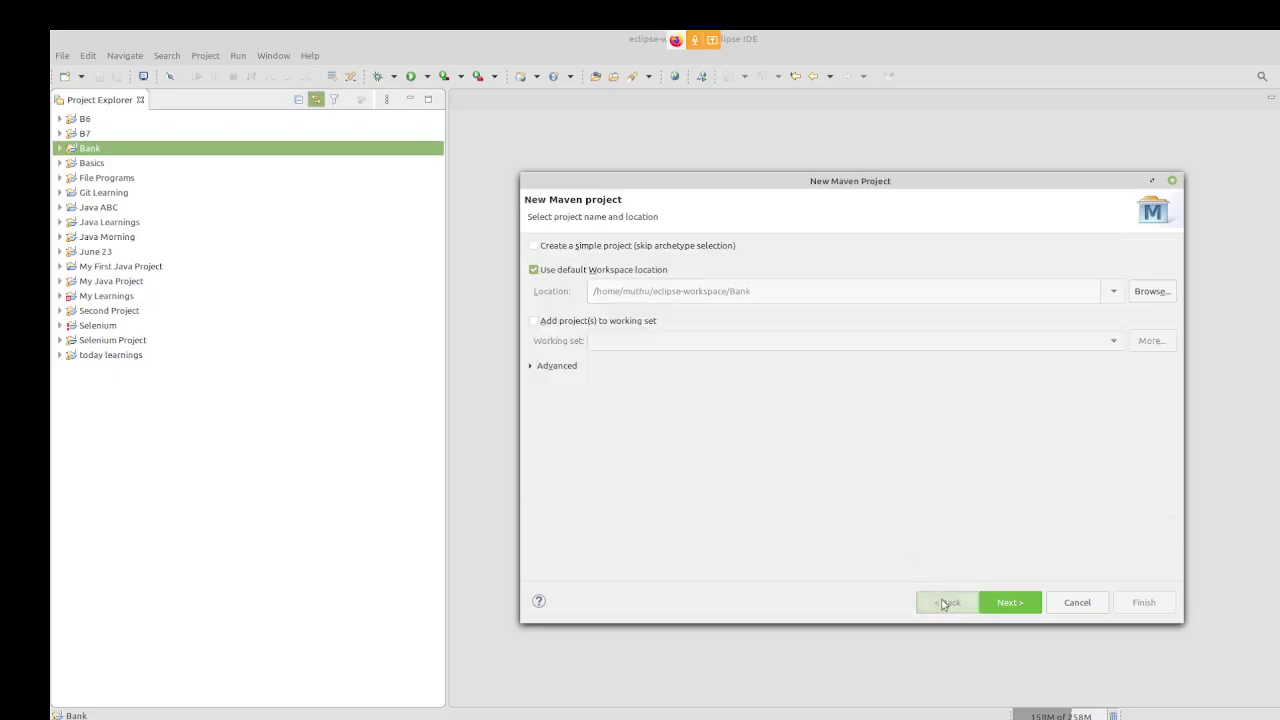
pyautogui.click(617, 249)
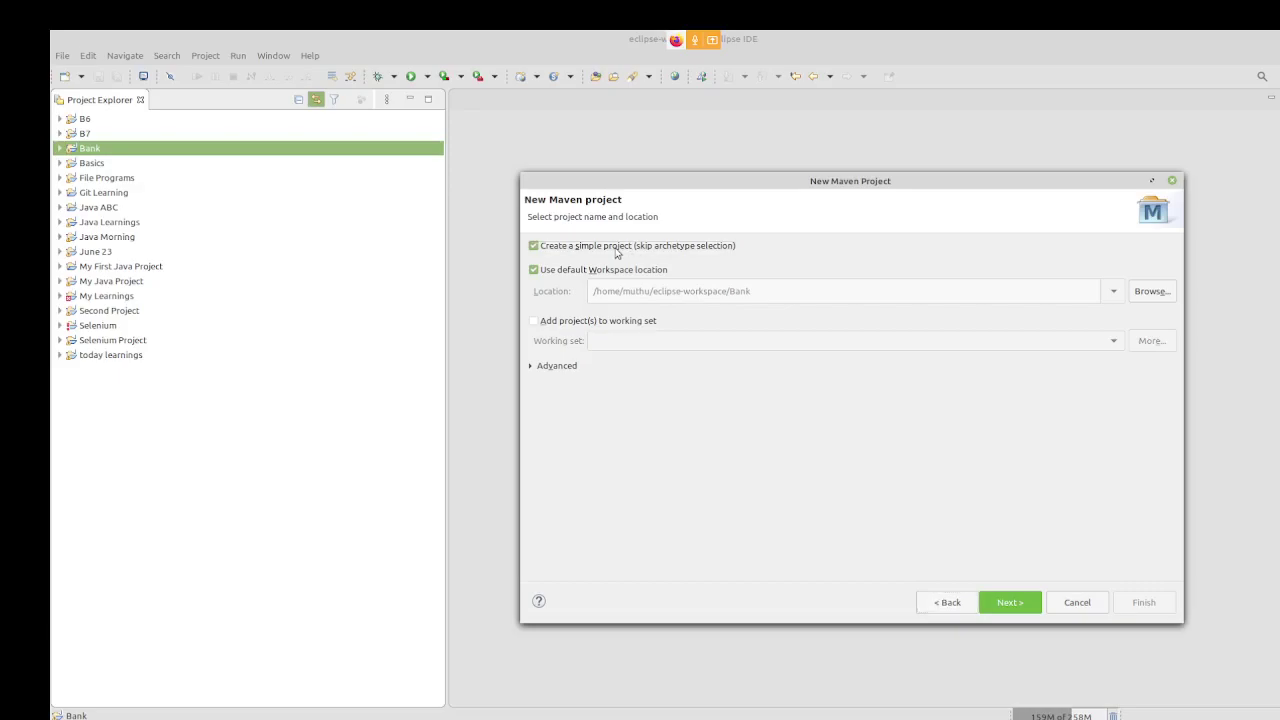
pyautogui.click(1009, 603)
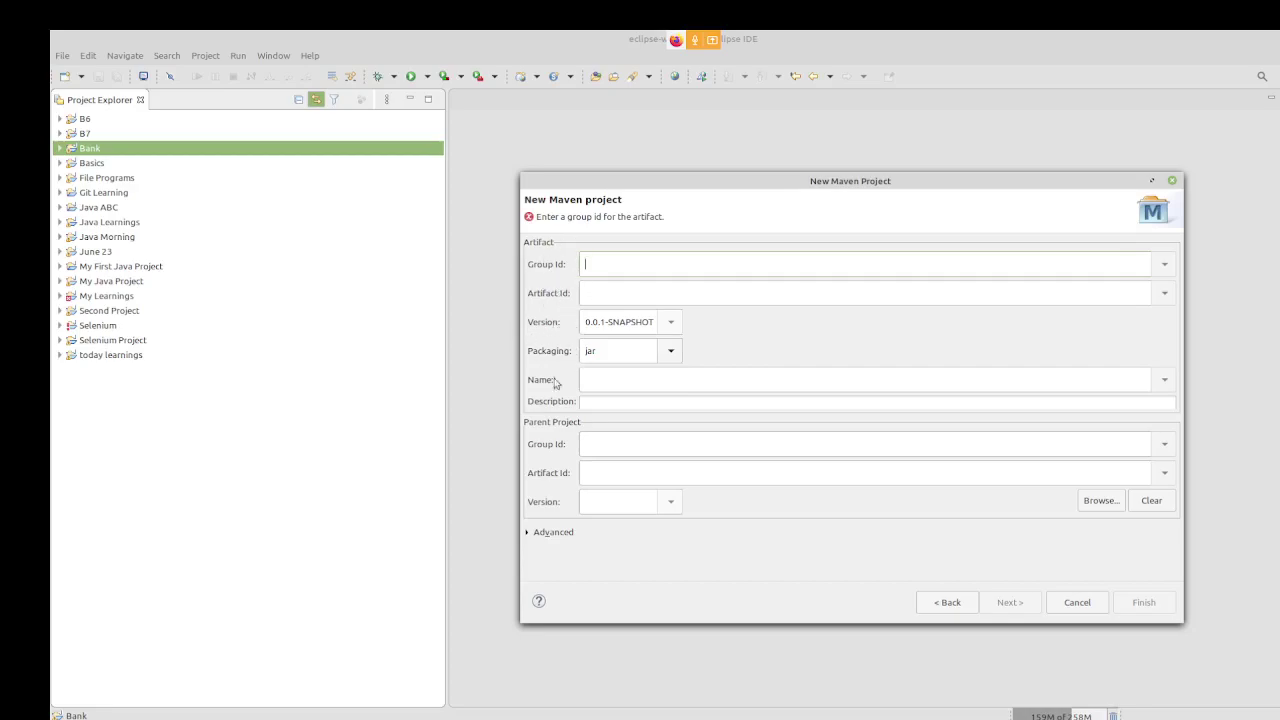
pyautogui.click(670, 353)
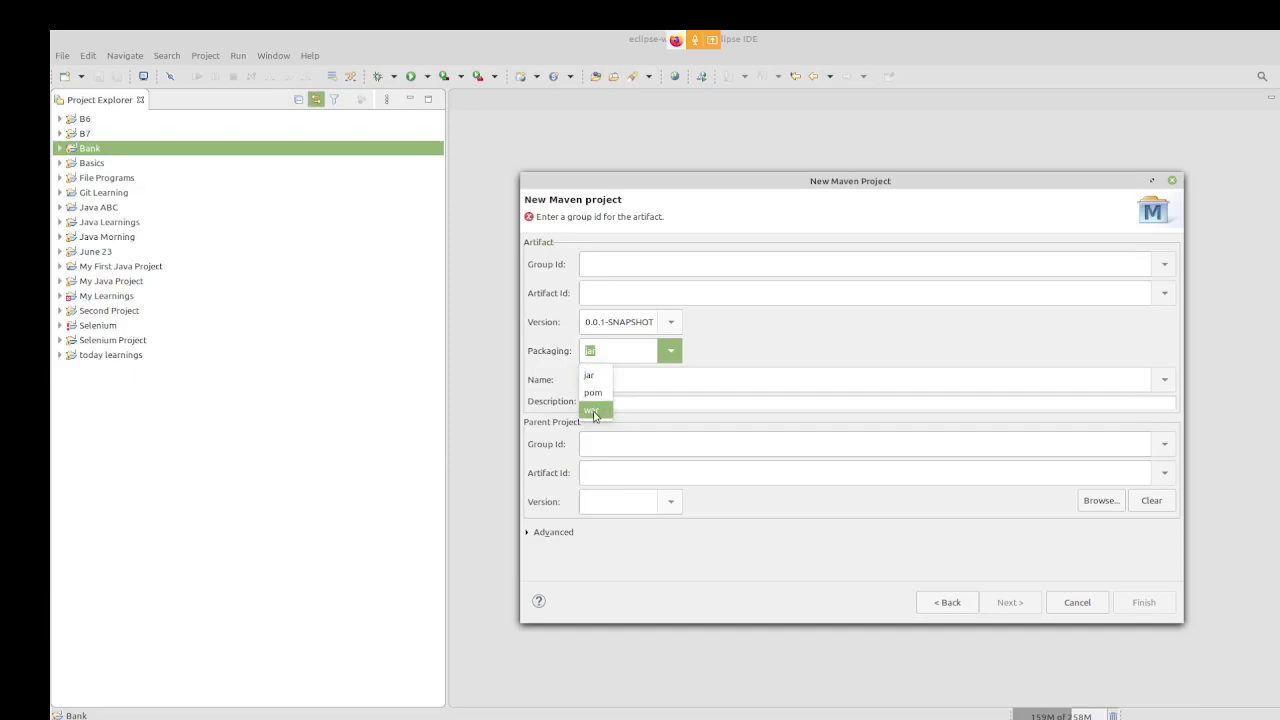
pyautogui.click(749, 351)
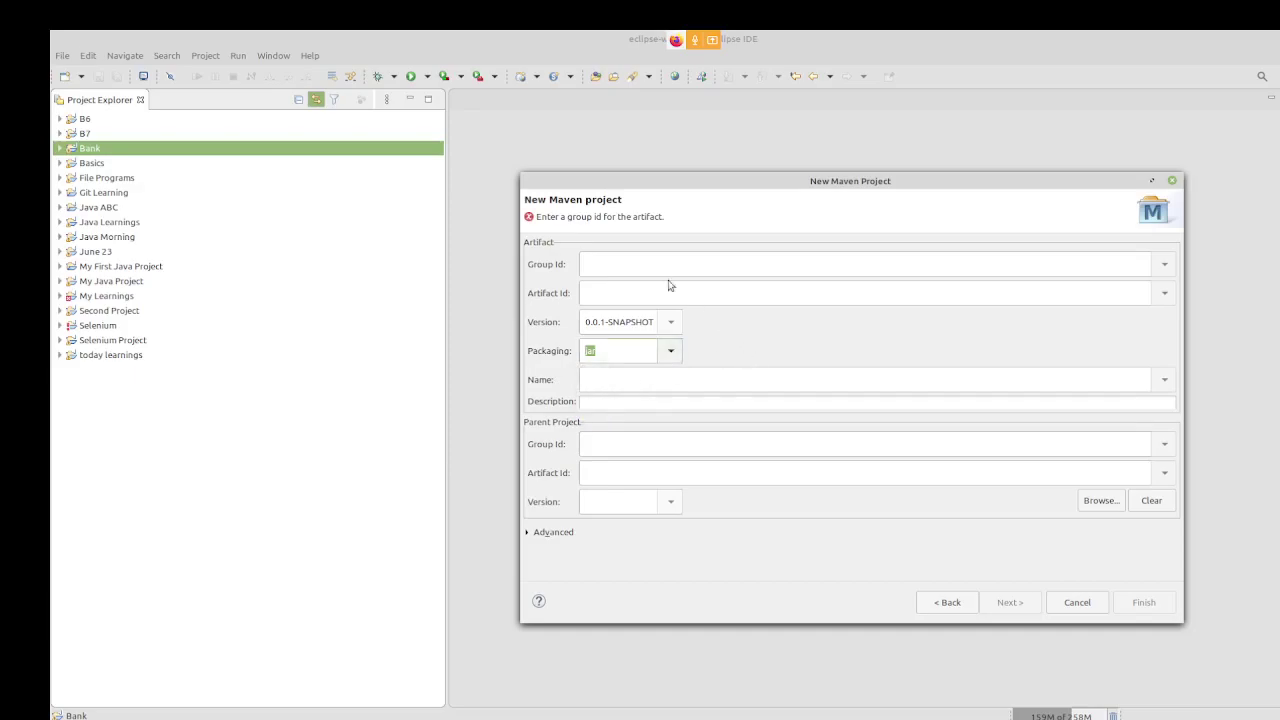
# Set the artifact's group ID to India.SBI and its artifact ID to Banking.
pyautogui.click(619, 265)
pyautogui.write('India.SBI')
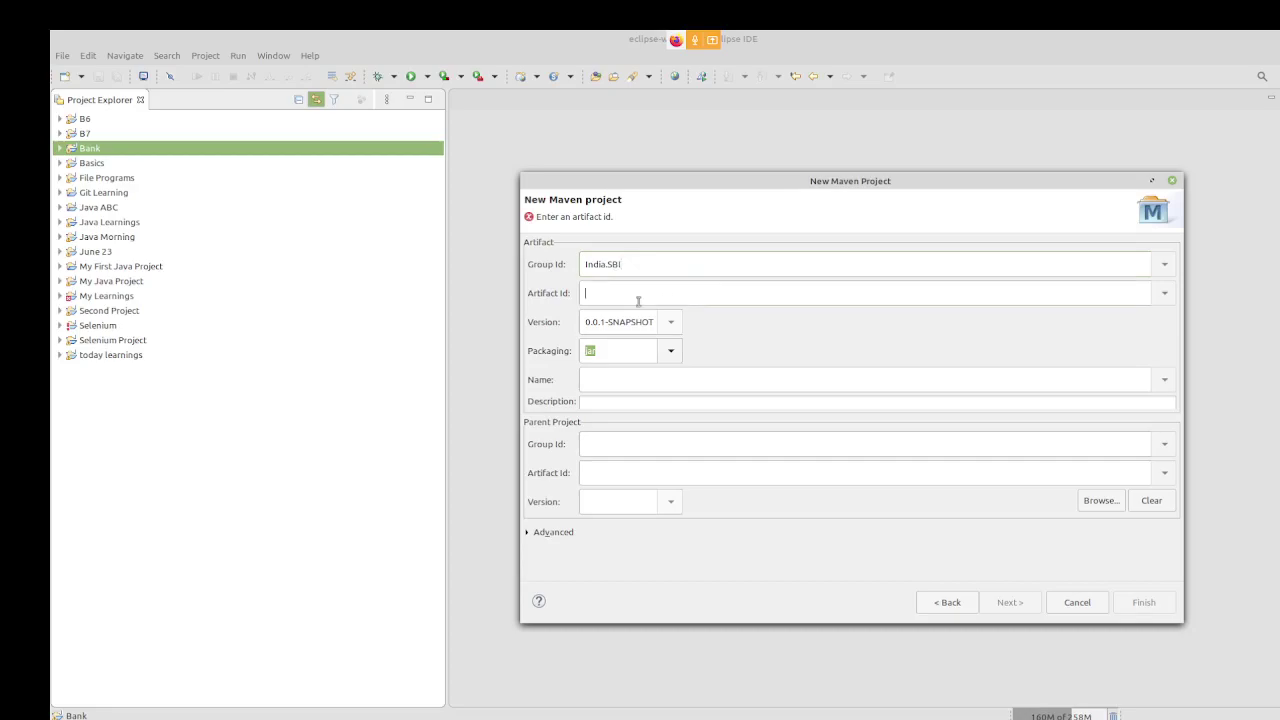
pyautogui.write('Banking')
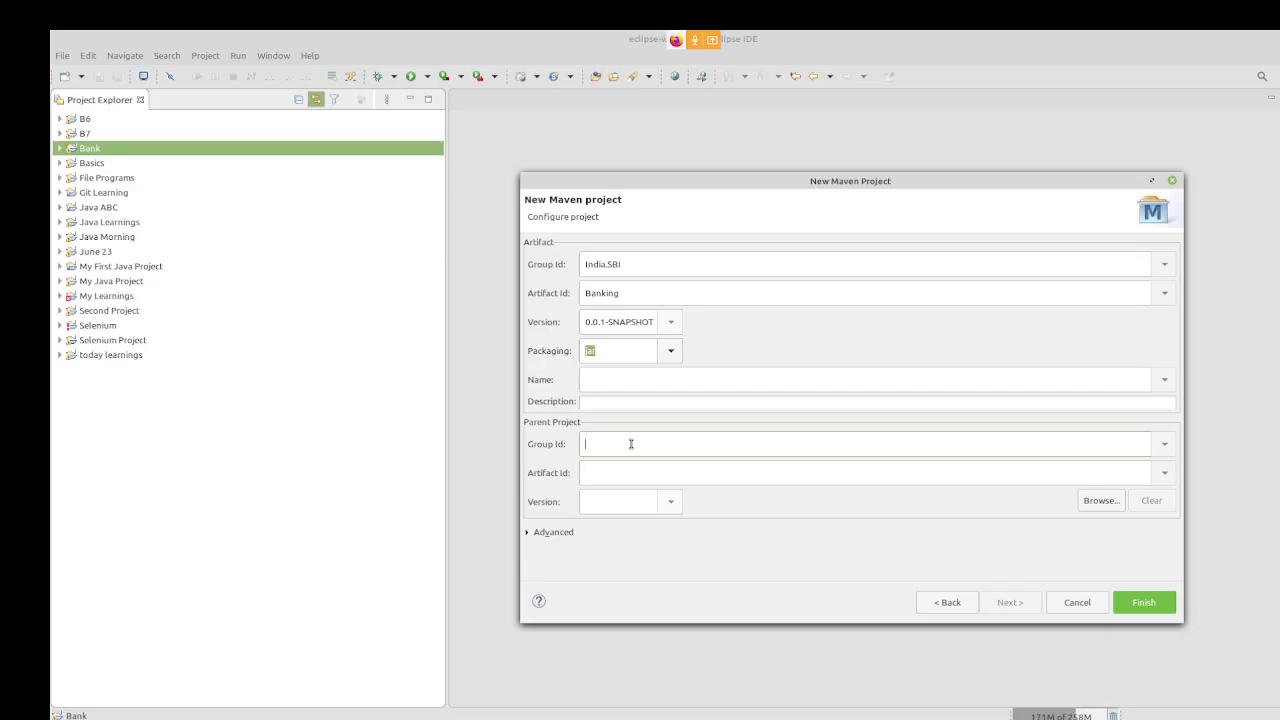
# Enter India.RBI and Financie as the parent project's group ID and artifact ID, and close the wizard without creating the project.
pyautogui.write('India.SBI')
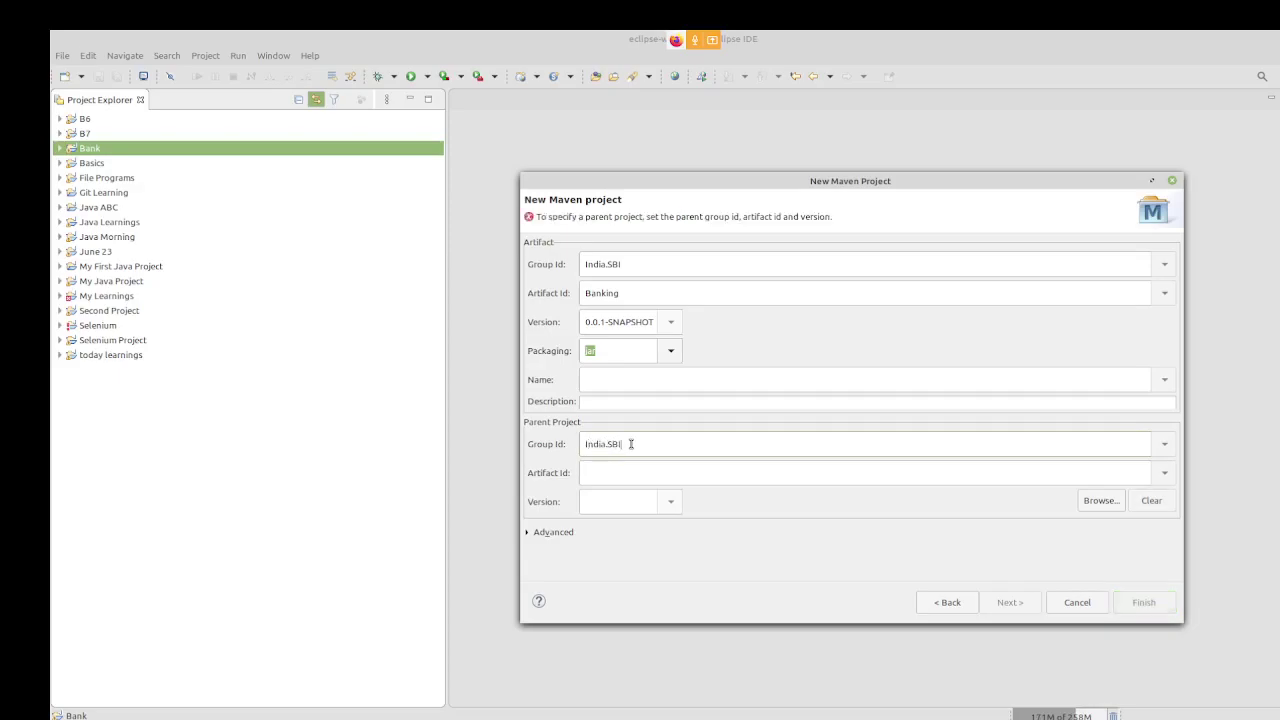
pyautogui.press('BackSpace')
pyautogui.press('BackSpace')
pyautogui.press('BackSpace')
pyautogui.write('RBI')
pyautogui.press('Tab')
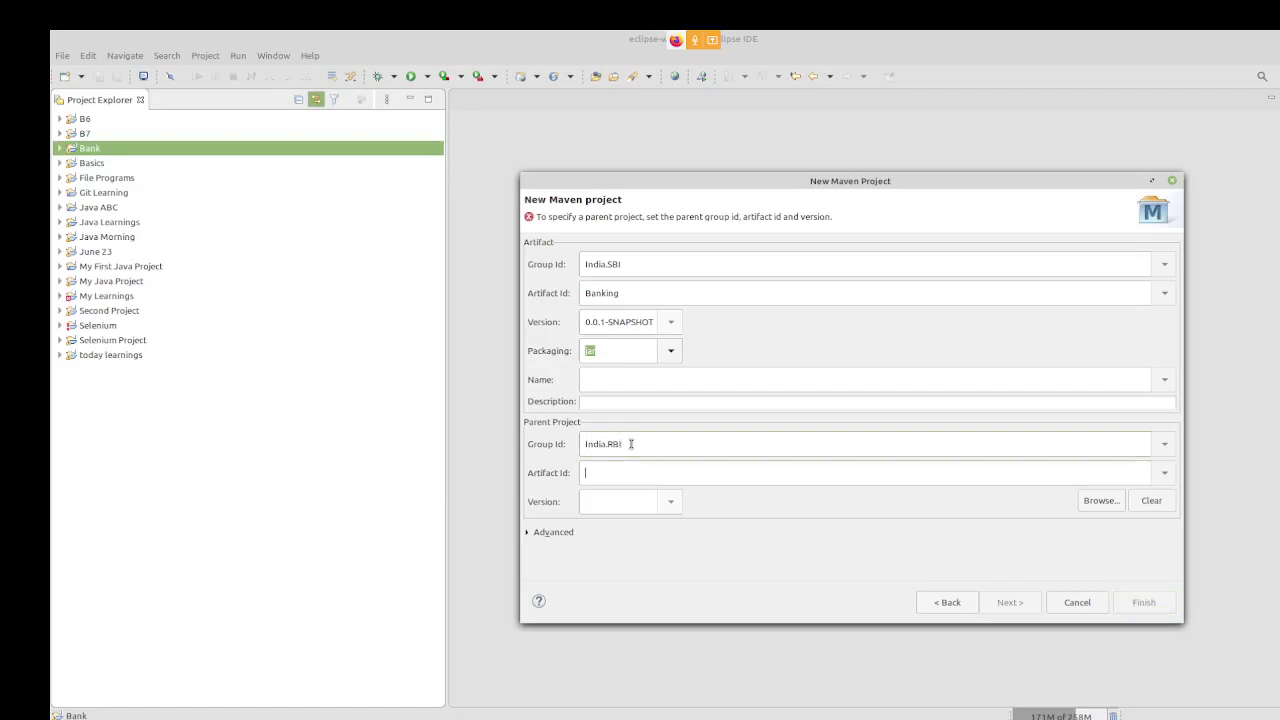
pyautogui.write('Financie')
pyautogui.click(1172, 184)
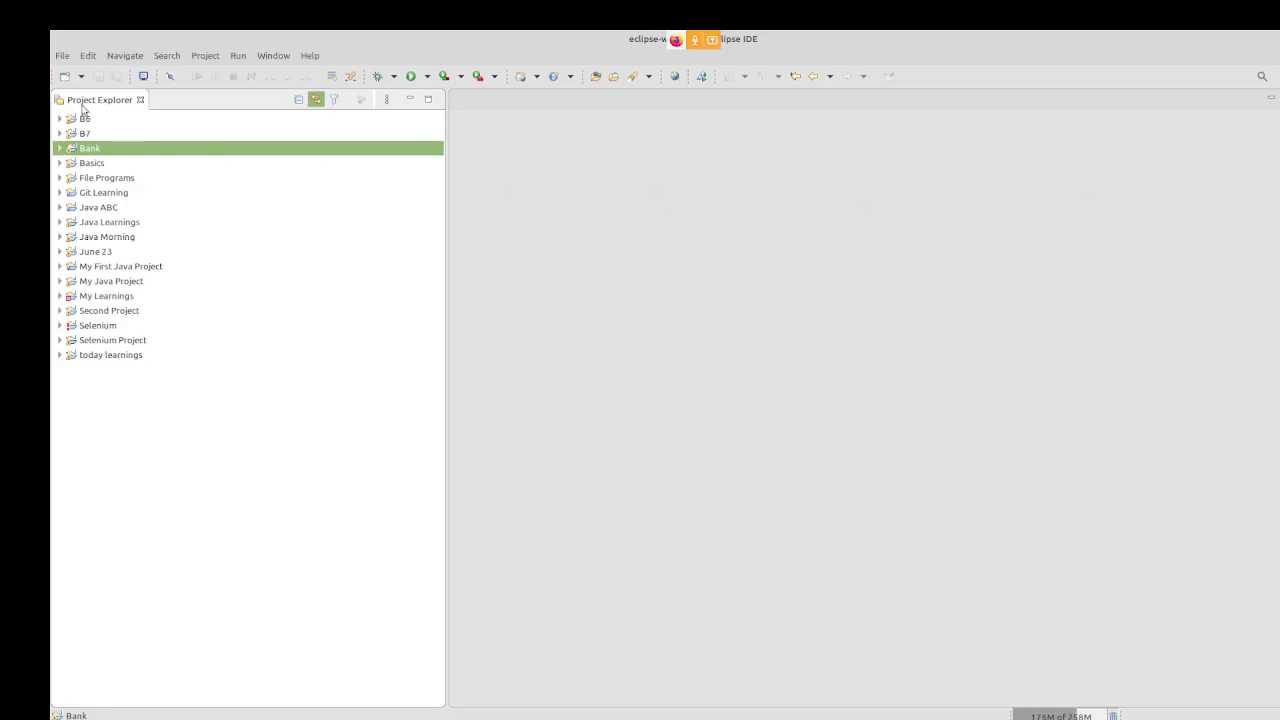
# Start a new Maven project as a simple project without an archetype and proceed to its artifact details.
pyautogui.click(66, 60)
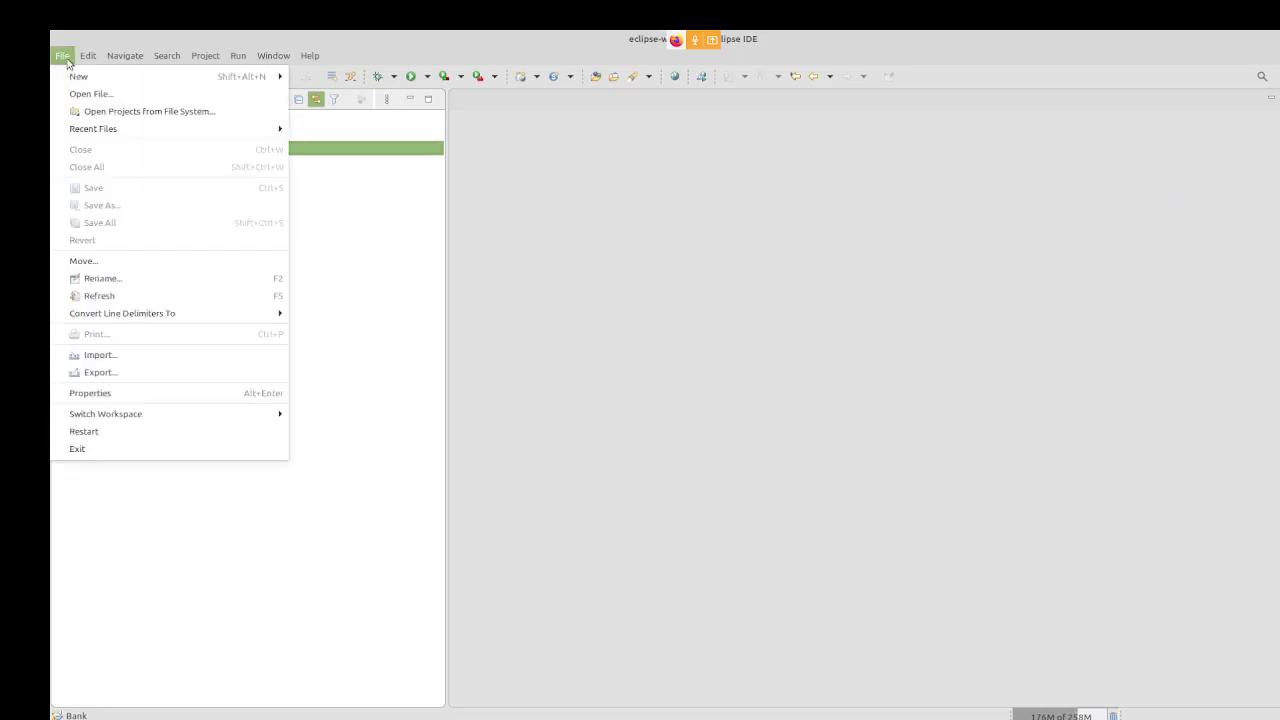
pyautogui.moveTo(165, 83)
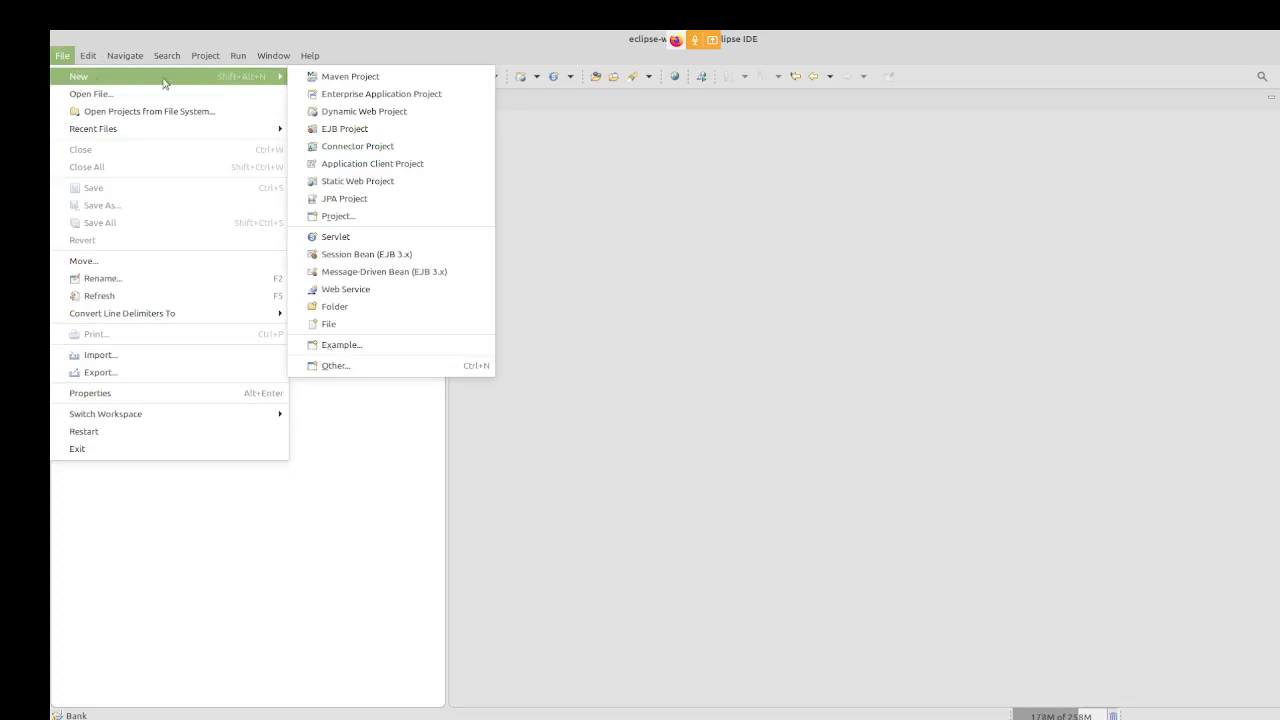
pyautogui.click(348, 77)
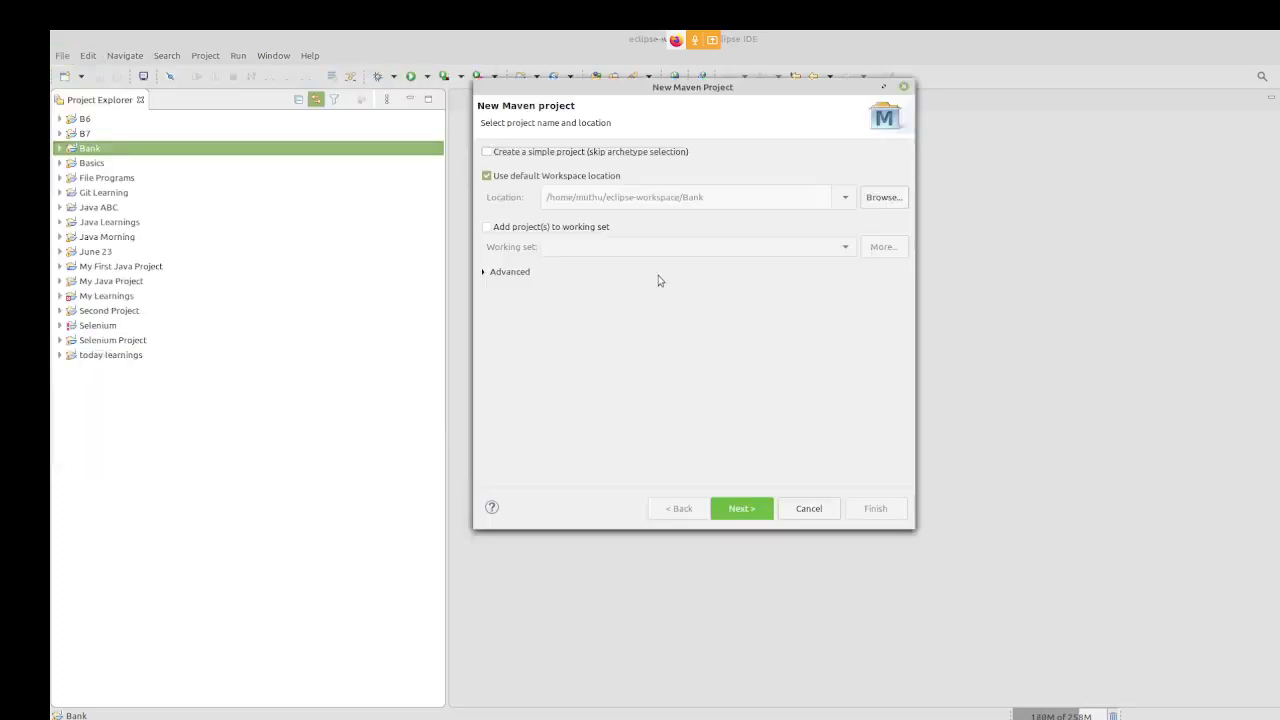
pyautogui.click(551, 153)
pyautogui.click(741, 508)
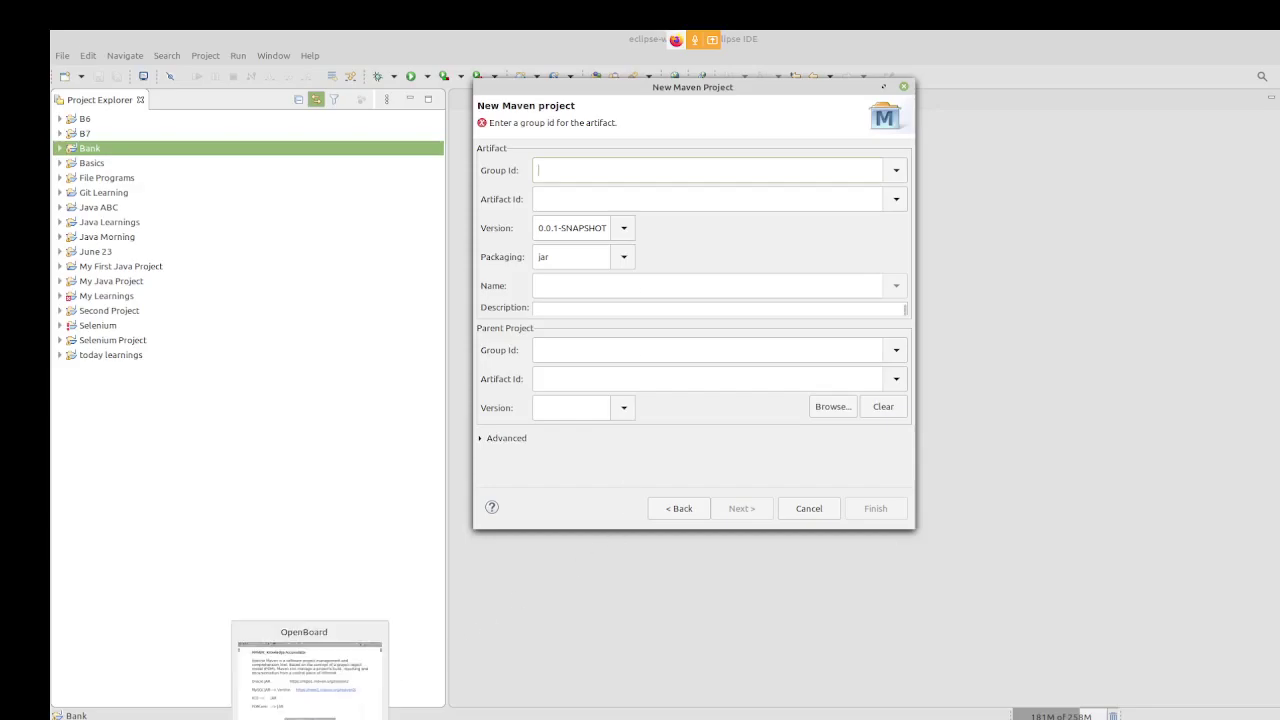
# Switch to OpenBoard, add a blank page and place a large text box on it.
pyautogui.click(310, 700)
pyautogui.click(507, 60)
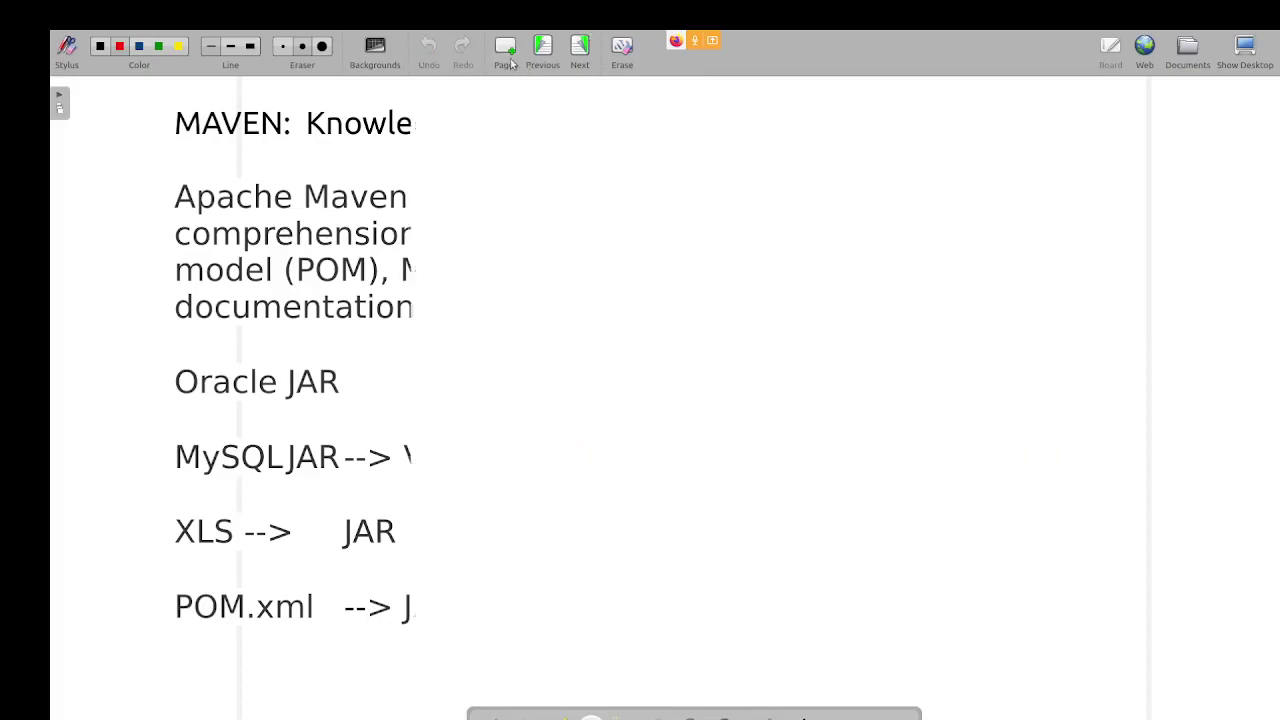
pyautogui.click(146, 118)
pyautogui.moveTo(250, 152); pyautogui.dragTo(1046, 652)
# Write the numbered lines "1) Group ID", "2) Artifact ID" and "3) Version" in the new text box.
pyautogui.write('1) Group ID')
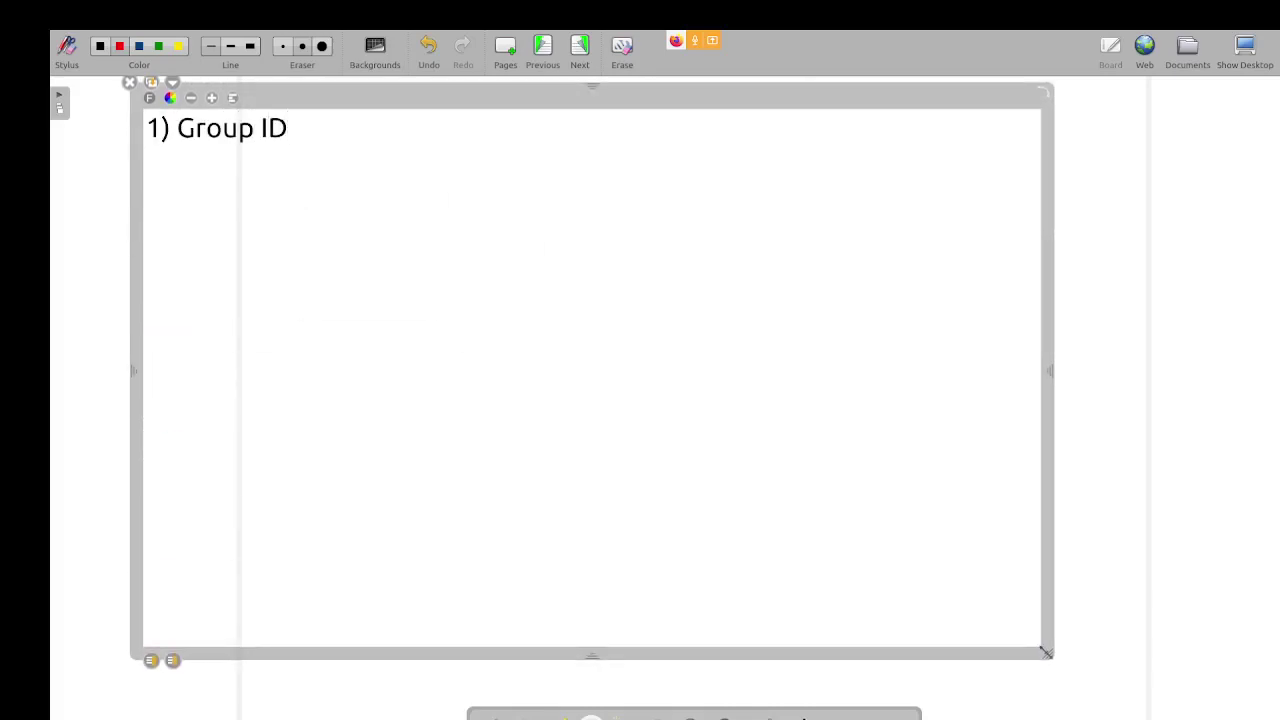
pyautogui.press('Return')
pyautogui.write('2) ')
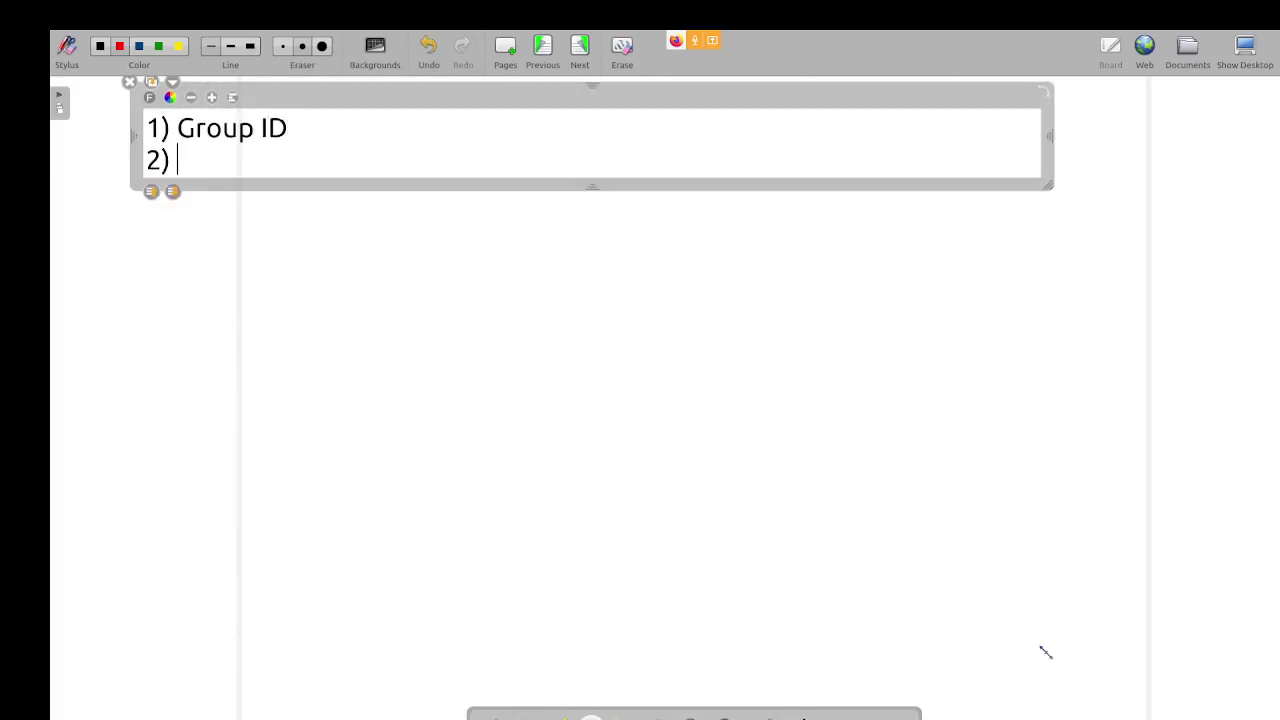
pyautogui.write('Artifact ID')
pyautogui.press('Return')
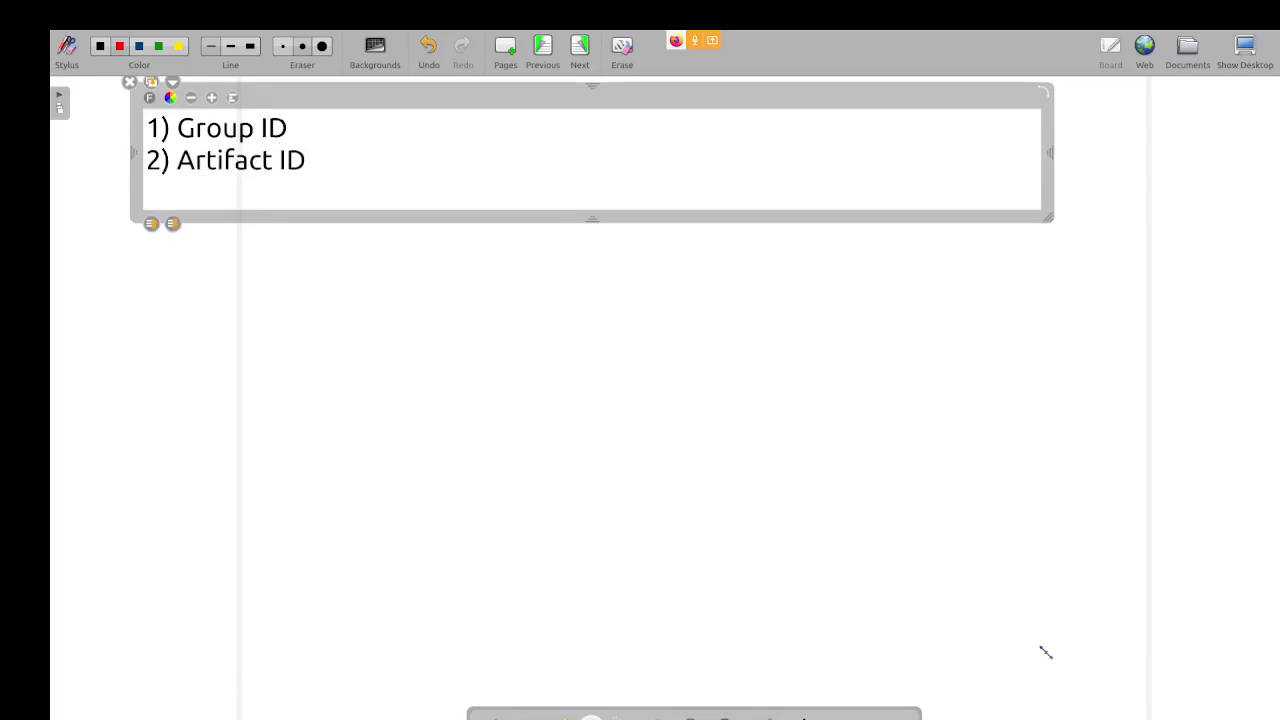
pyautogui.write('3) Version')
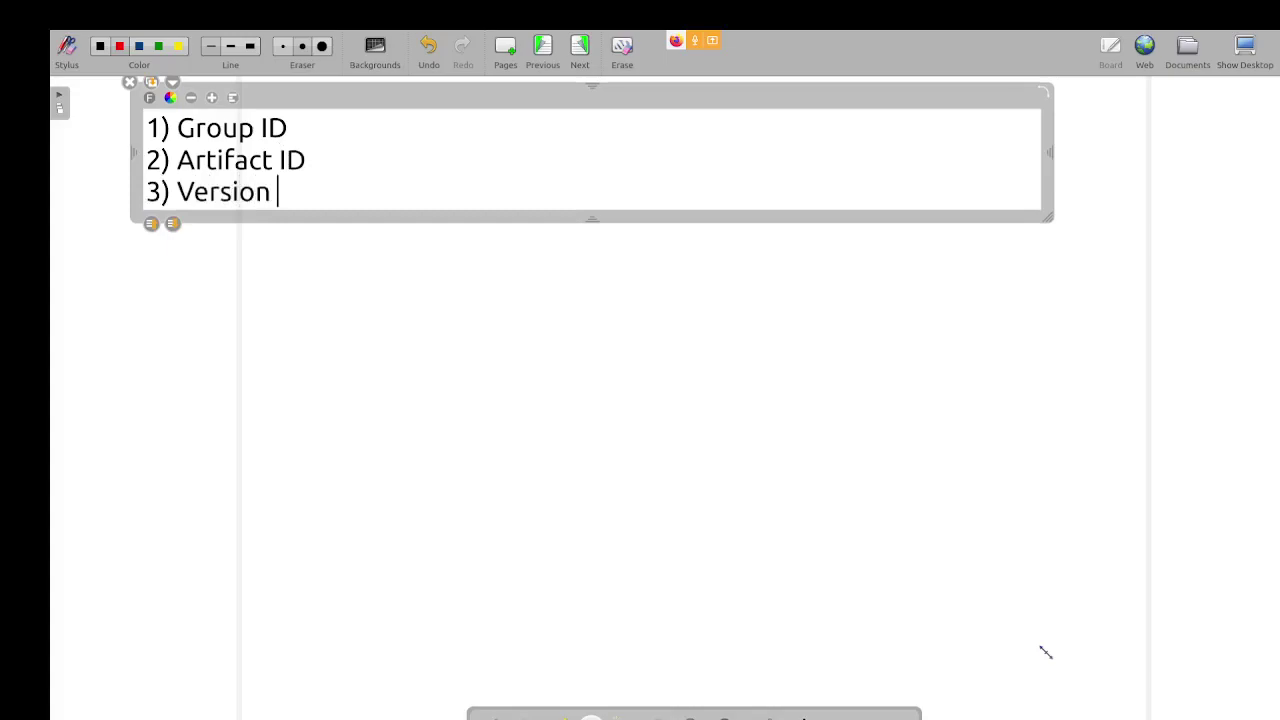
# Extend the third line of the text box to read "3) Version ID".
pyautogui.click(1045, 652)
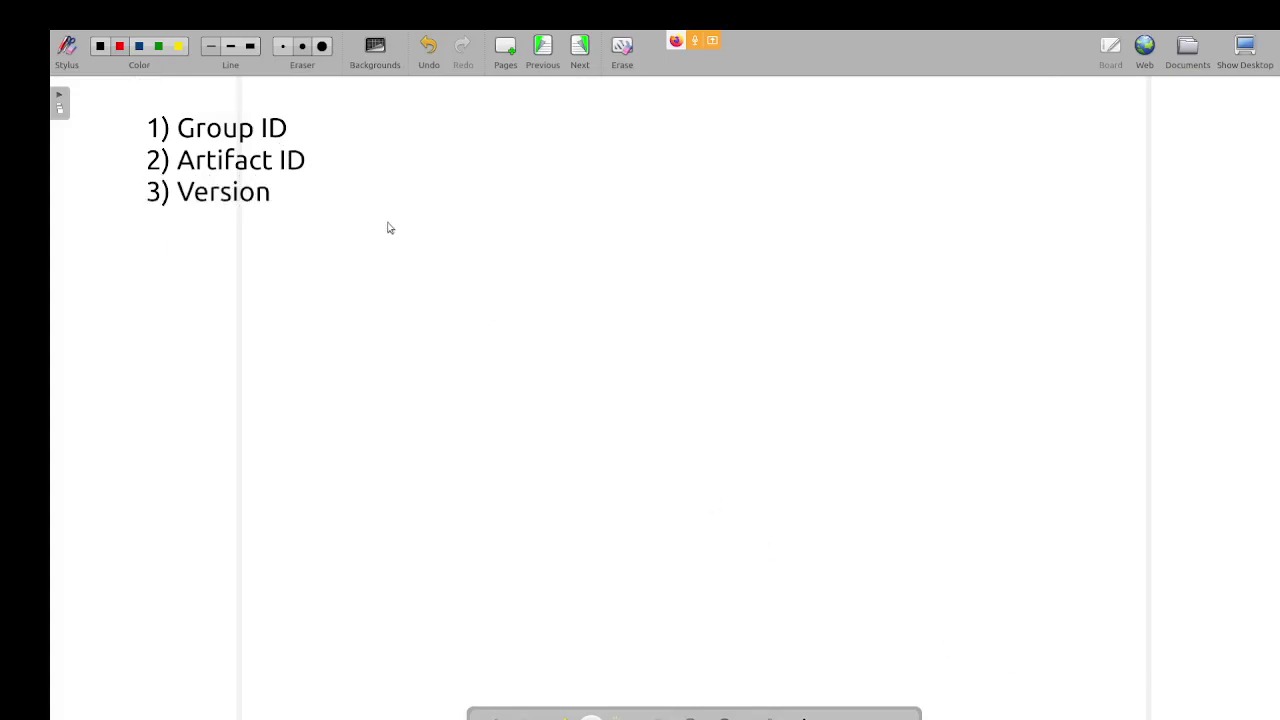
pyautogui.click(343, 196)
pyautogui.write('ID')
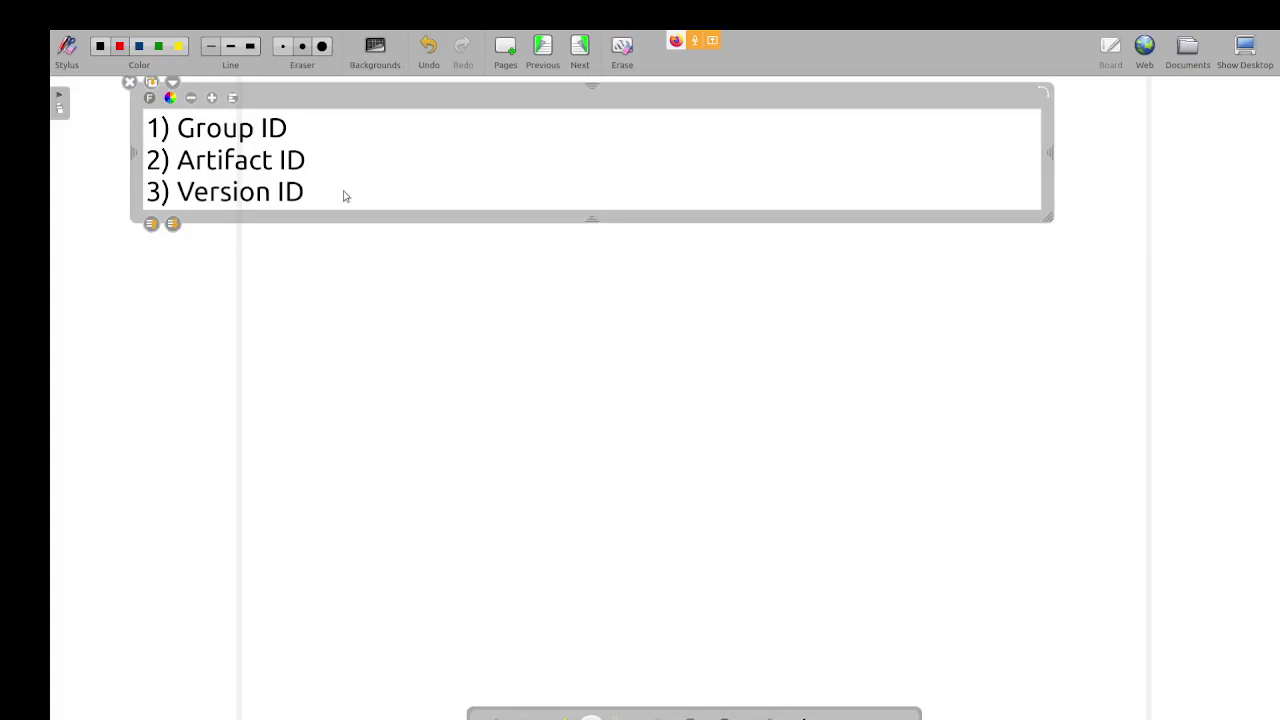
# Append "-- package name" to the Group ID line and "-- project name" to the Artifact ID line, aligning both notes.
pyautogui.click(305, 125)
pyautogui.write('-- package name')
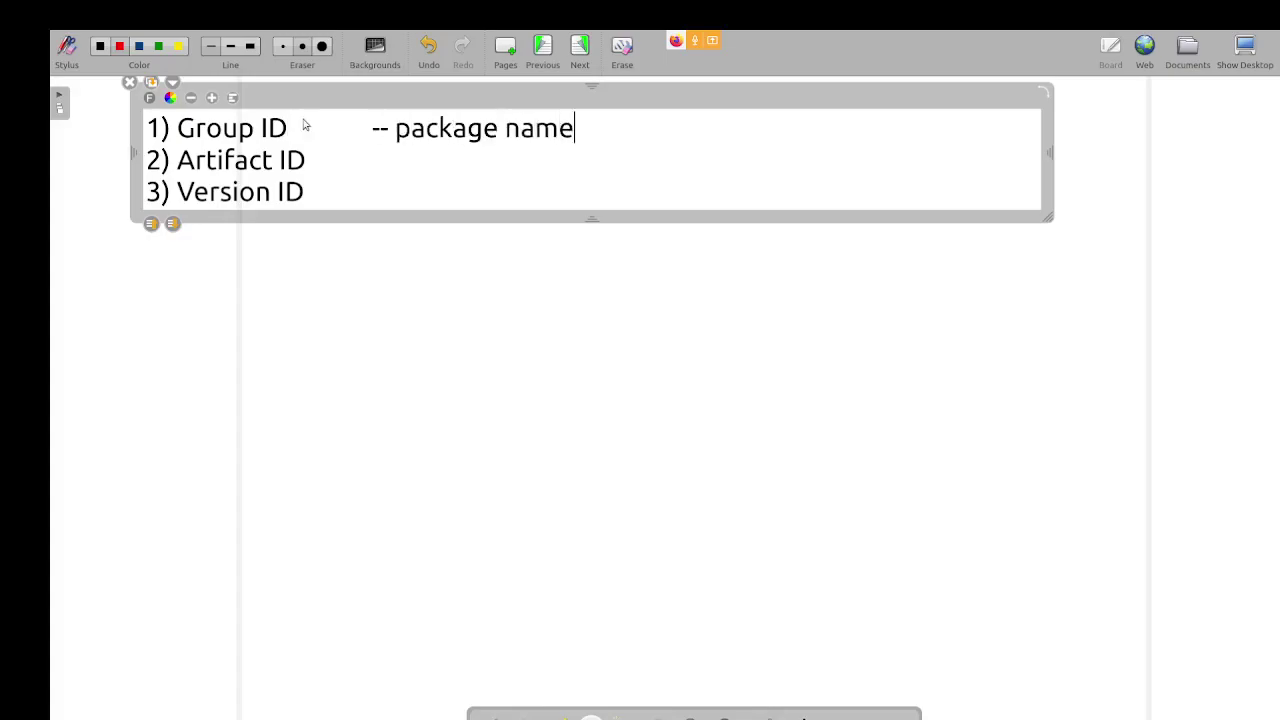
pyautogui.click(349, 174)
pyautogui.write('=')
pyautogui.press('BackSpace')
pyautogui.press('Tab')
pyautogui.write('-- project name')
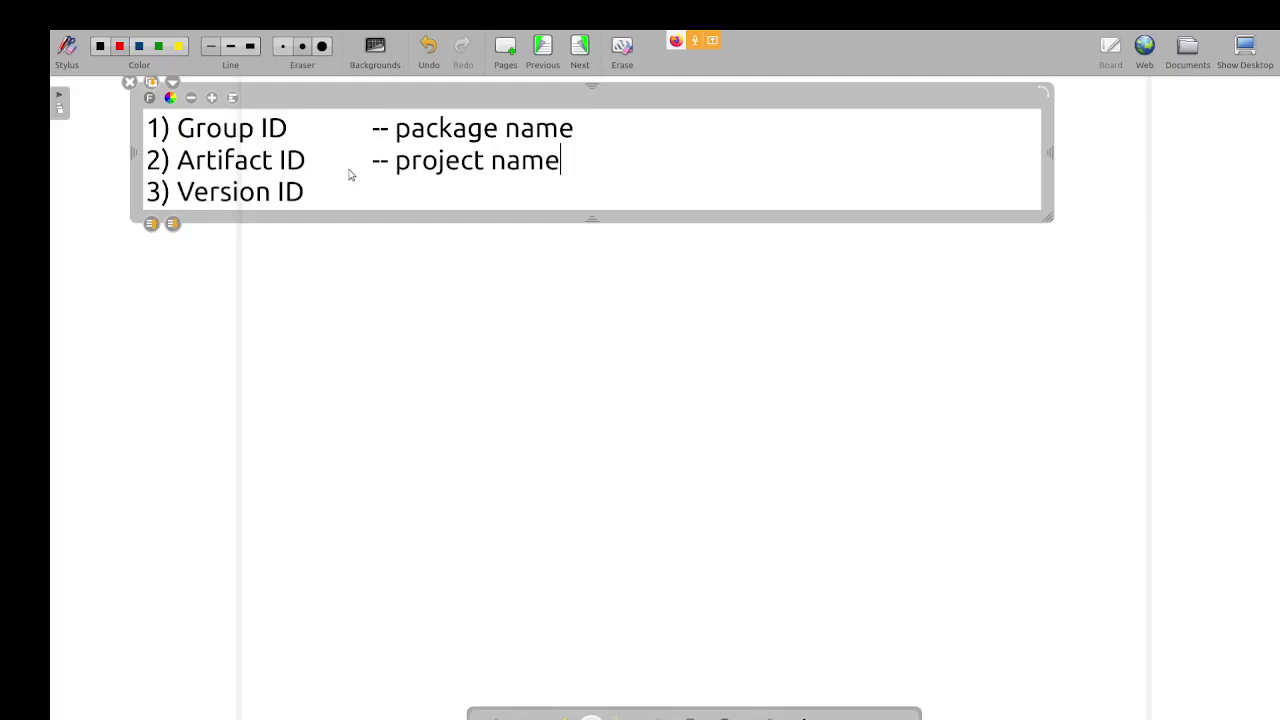
# Switch to Eclipse and close the New Maven Project wizard without creating the project.
pyautogui.hotkey('alt', 'Tab')
pyautogui.hotkey('alt', 'Tab')
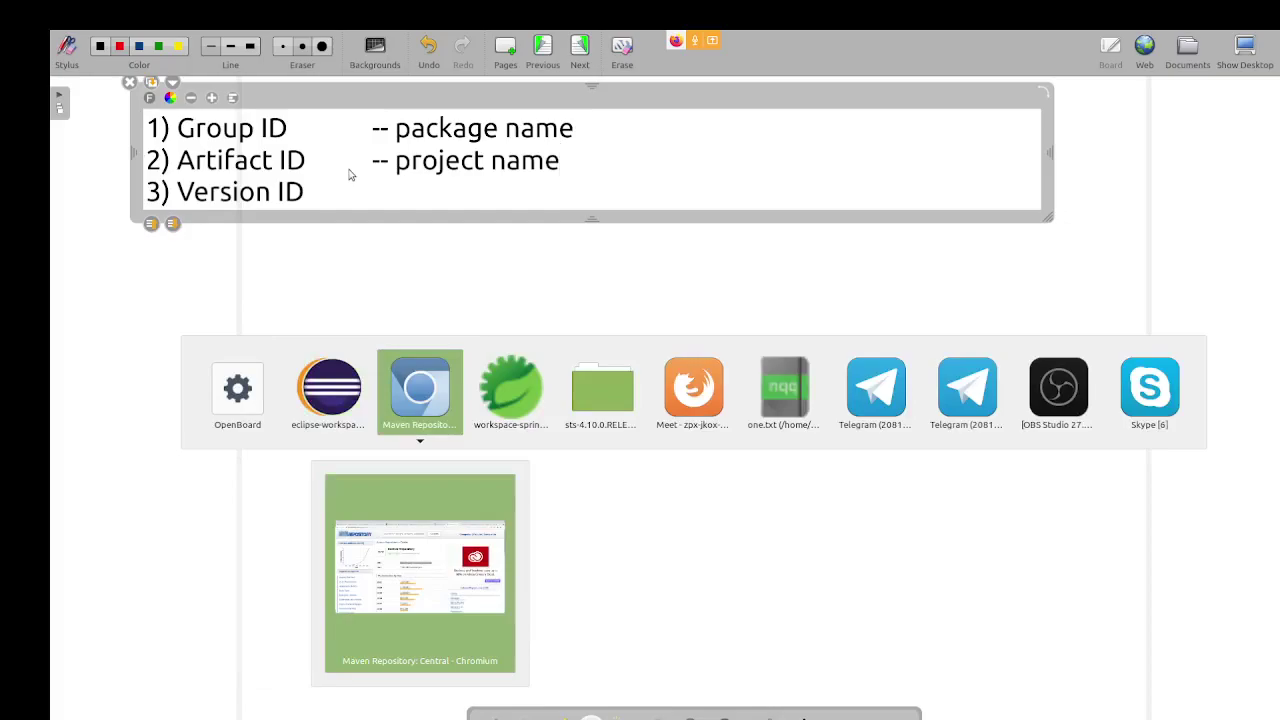
pyautogui.hotkey('alt', 'shift', 'Tab')
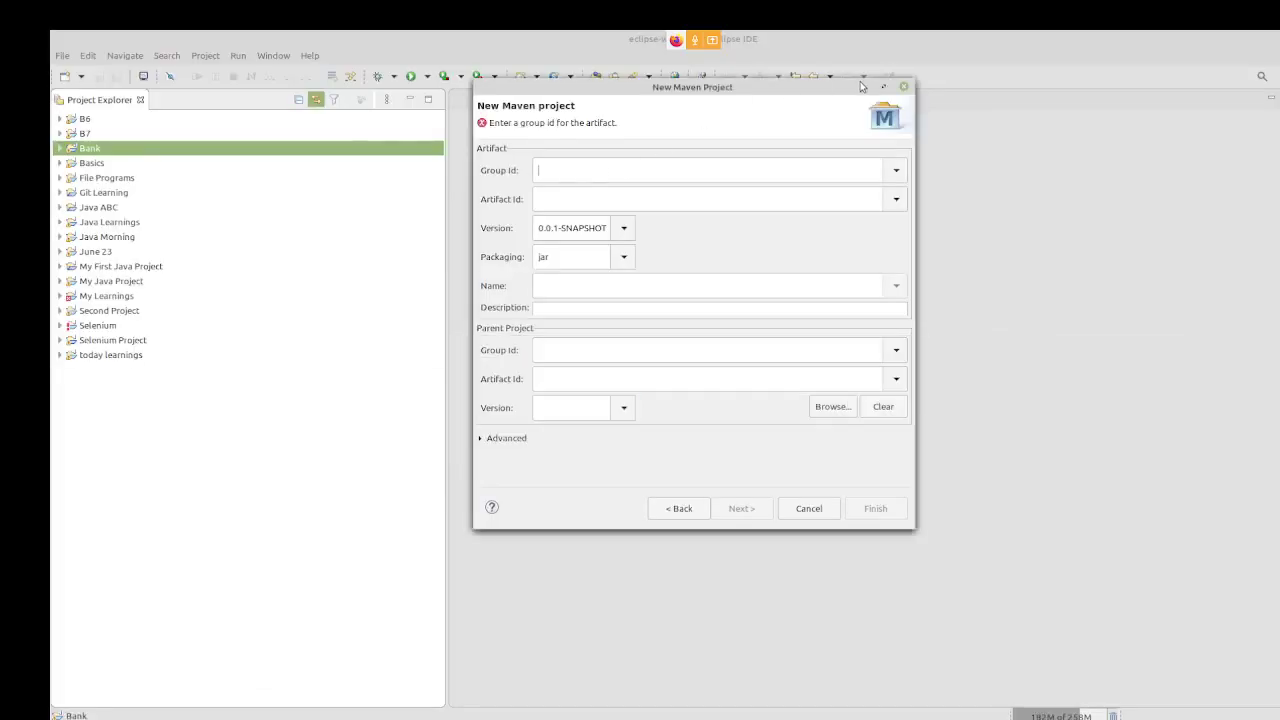
pyautogui.click(903, 89)
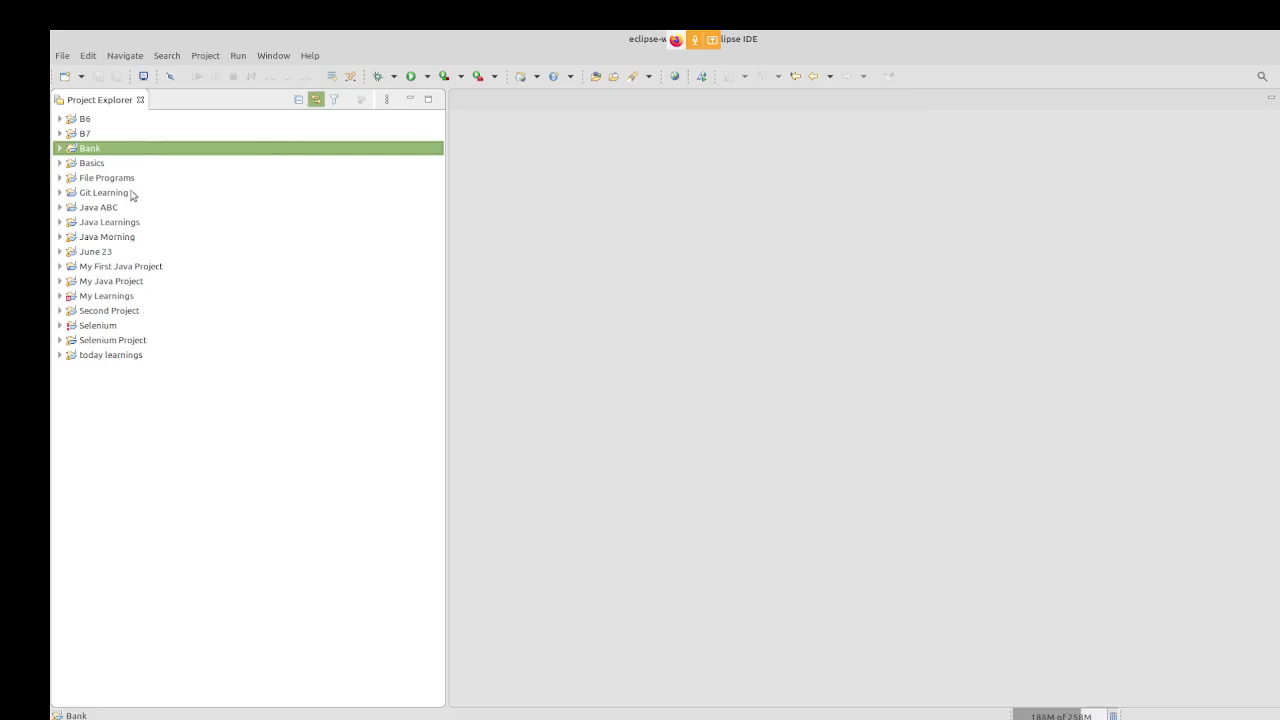
# Switch to Spring Tool Suite, choose Spring Starter Project under Spring Boot as the new project wizard and proceed to its project details.
pyautogui.hotkey('alt', 'Tab')
pyautogui.hotkey('alt', 'Tab')
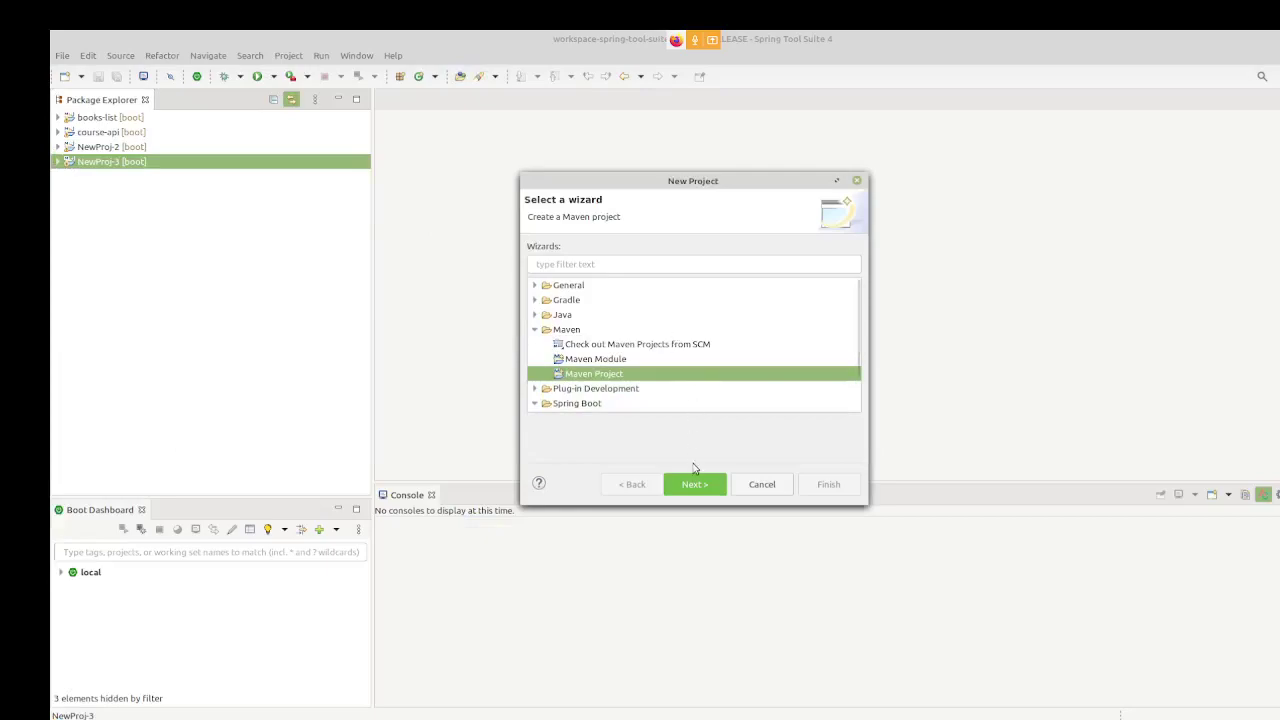
pyautogui.click(536, 405)
pyautogui.press('Down')
pyautogui.press('Down')
pyautogui.press('Down')
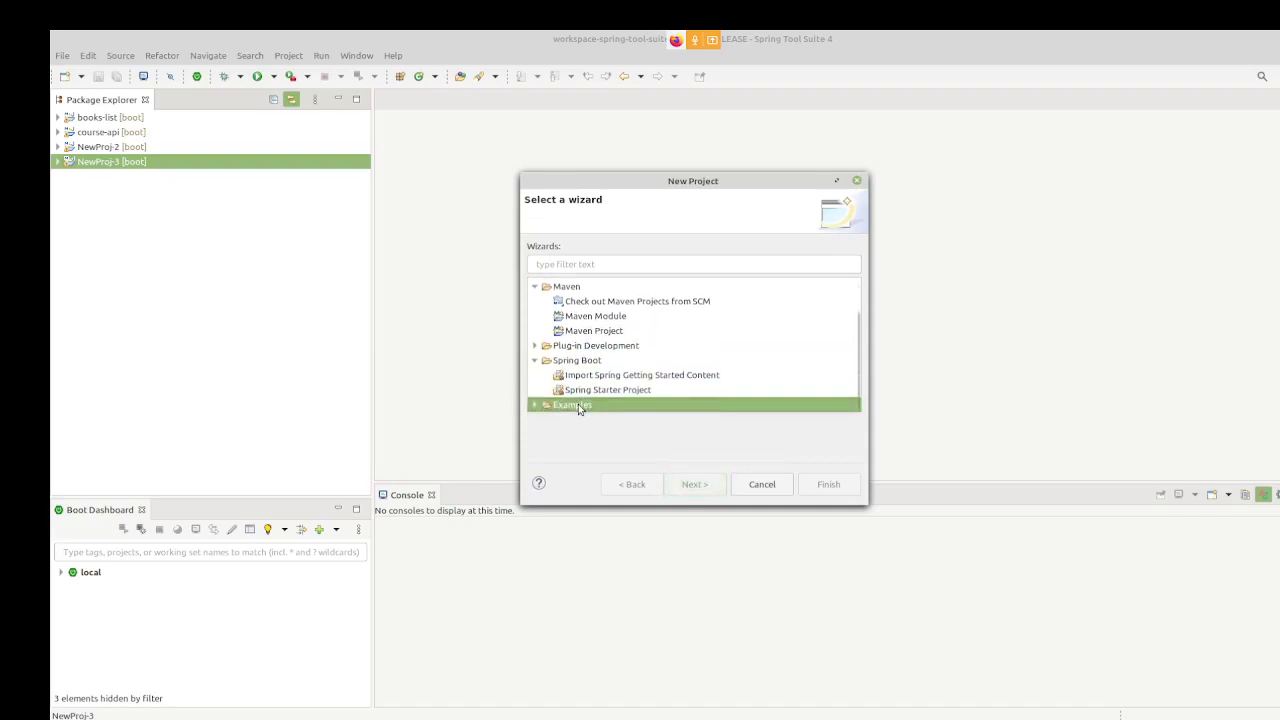
pyautogui.click(618, 392)
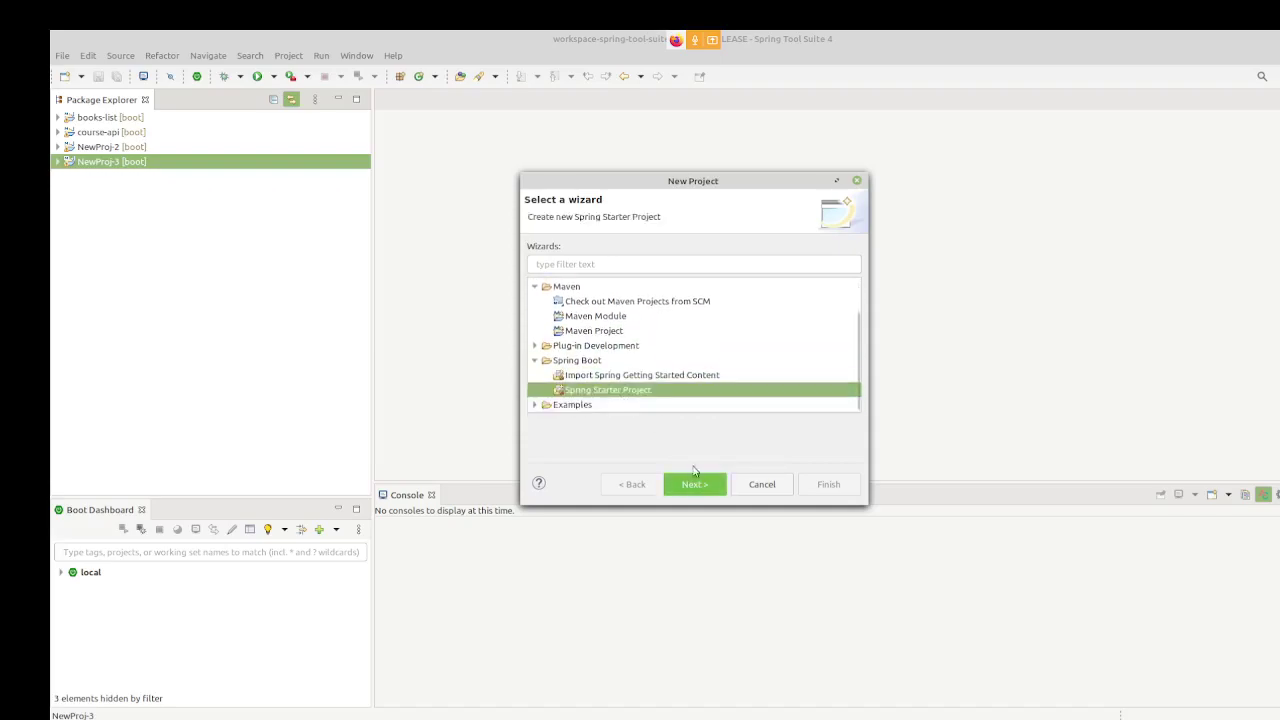
pyautogui.click(697, 486)
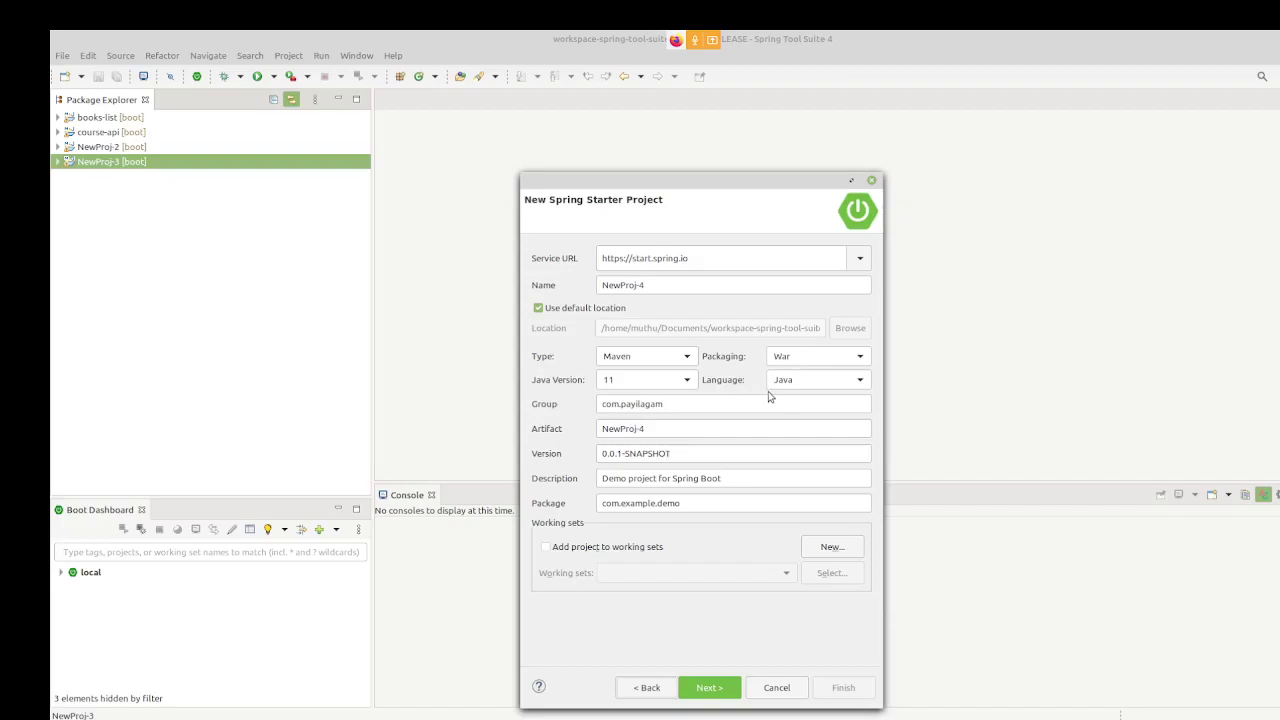
# Highlight the group, artifact and description values of the new Spring Starter project in turn to examine them.
pyautogui.doubleClick(641, 405)
pyautogui.doubleClick(656, 427)
pyautogui.tripleClick(688, 478)
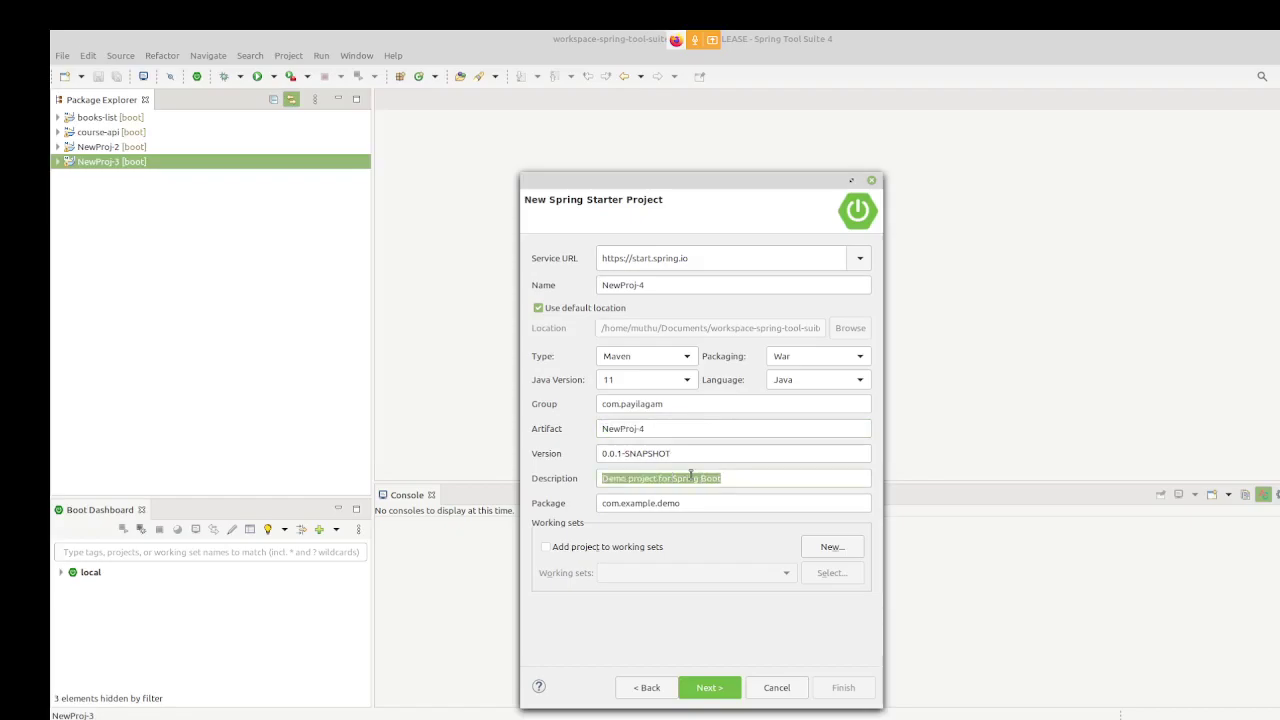